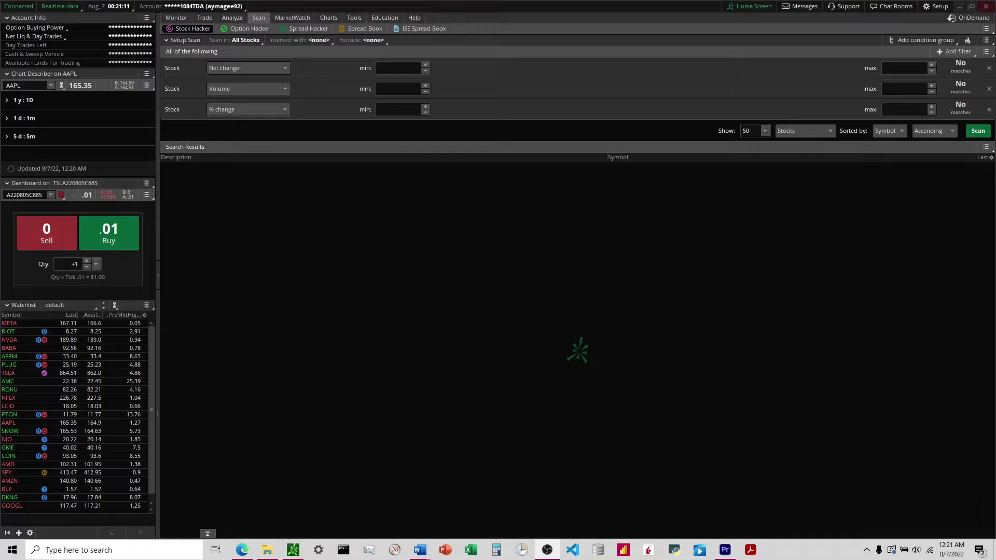
Step: Open the options menu on the Last column header of Search Results
click(991, 158)
Step: Open Customize search results and scroll through the Available Items list
click(966, 169)
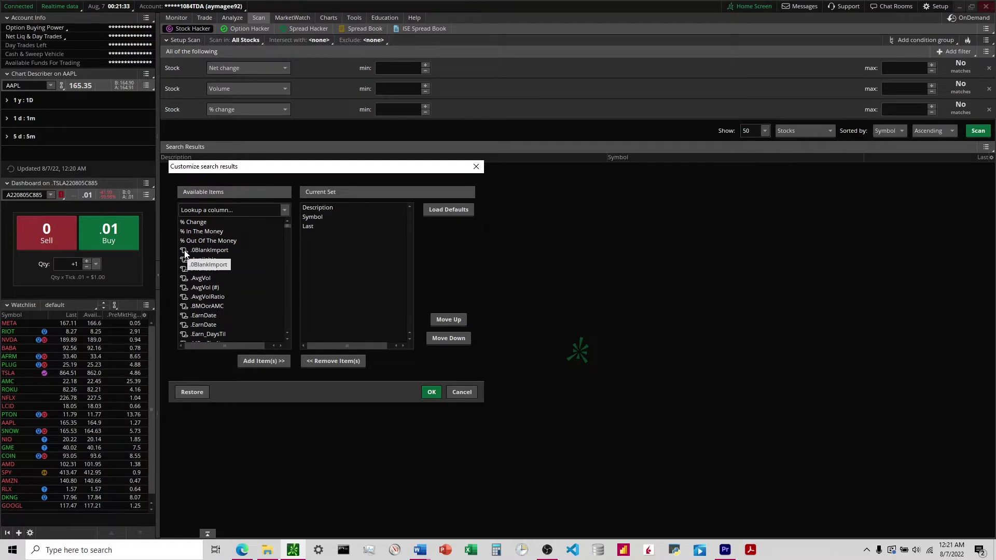
scroll(187, 253, down, 10)
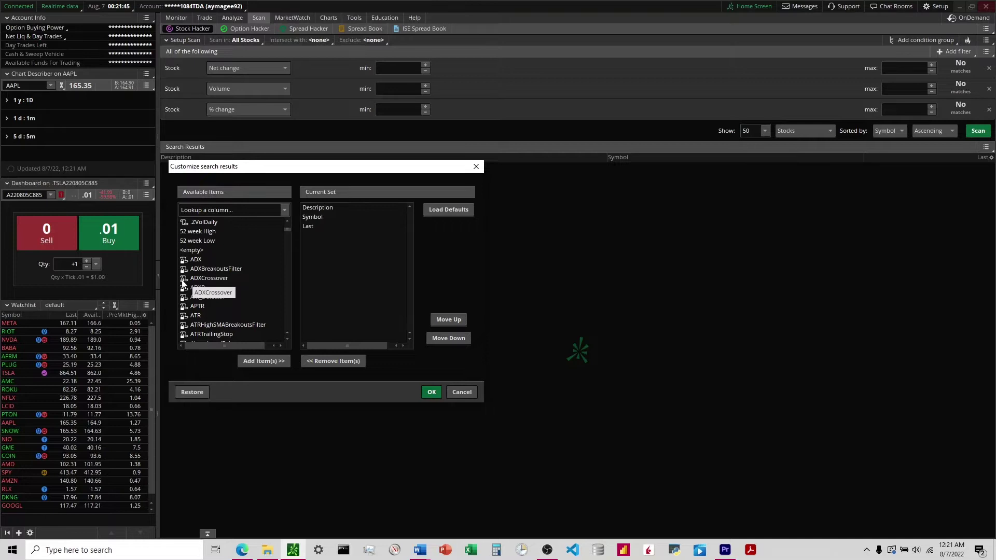
scroll(183, 283, up, 5)
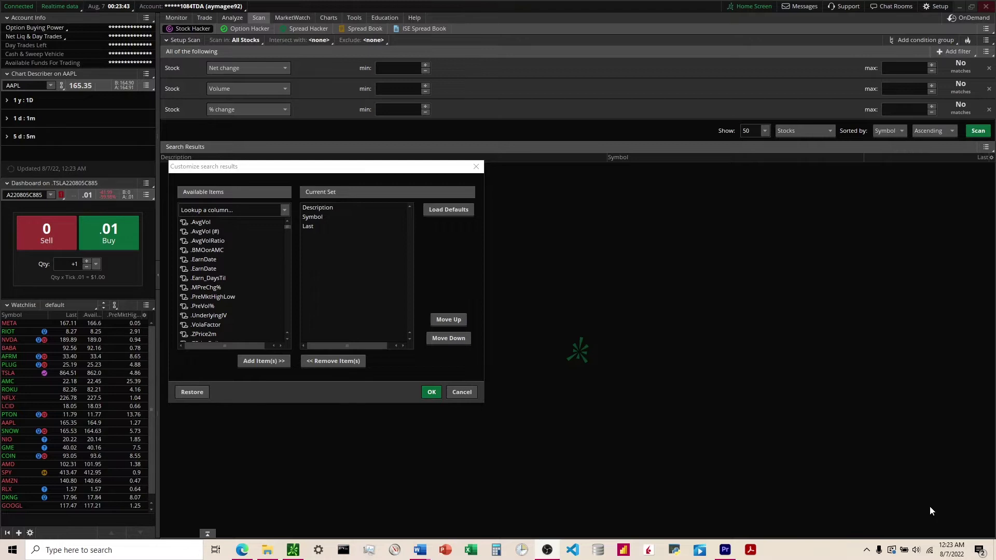
Step: Close the column dialog unchanged and intersect the scan with the Personal 'default' watchlist
click(476, 167)
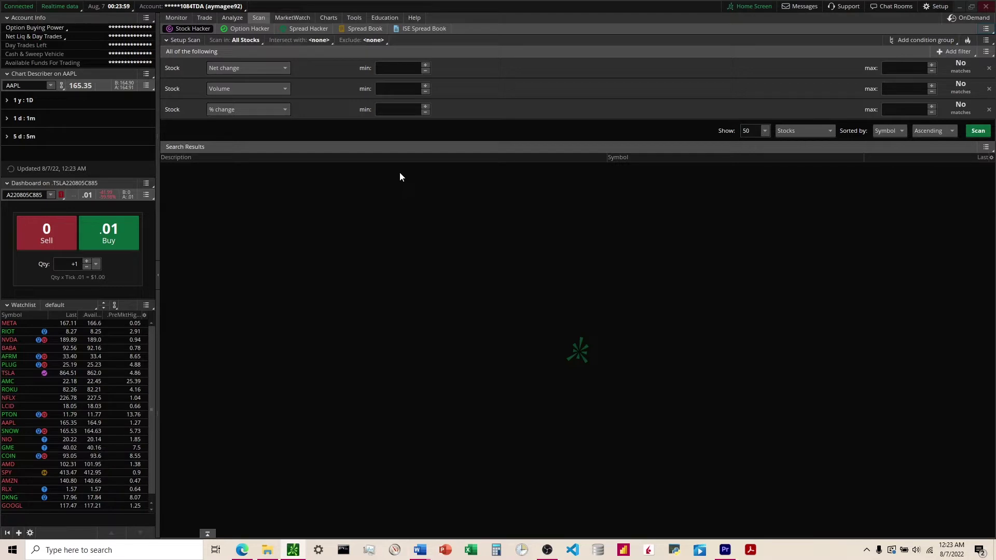
click(302, 44)
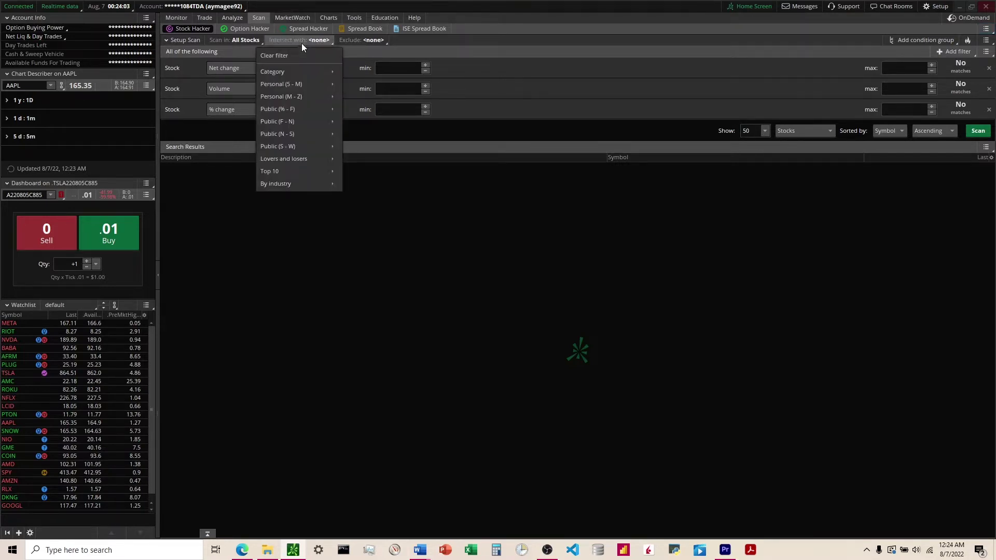
mouse_move(292, 86)
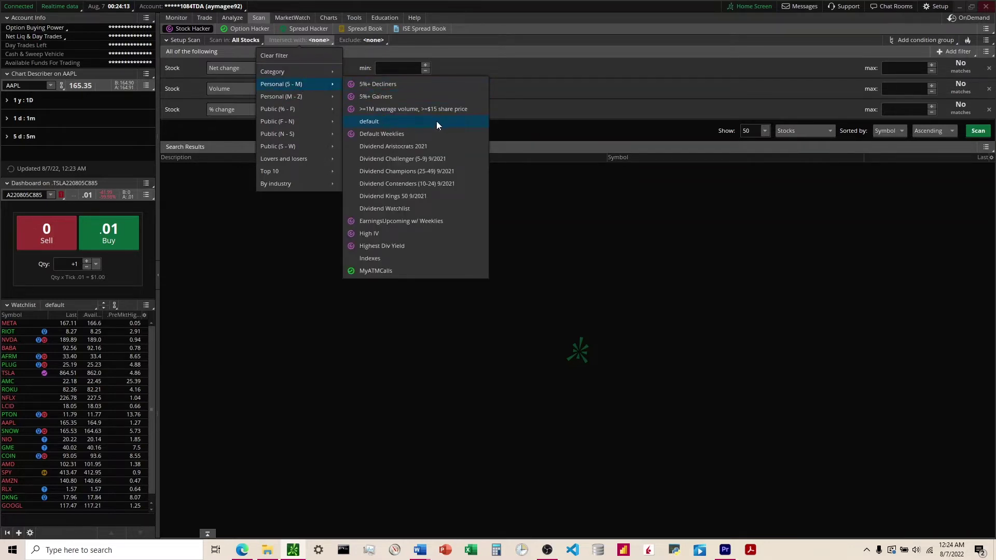
click(436, 123)
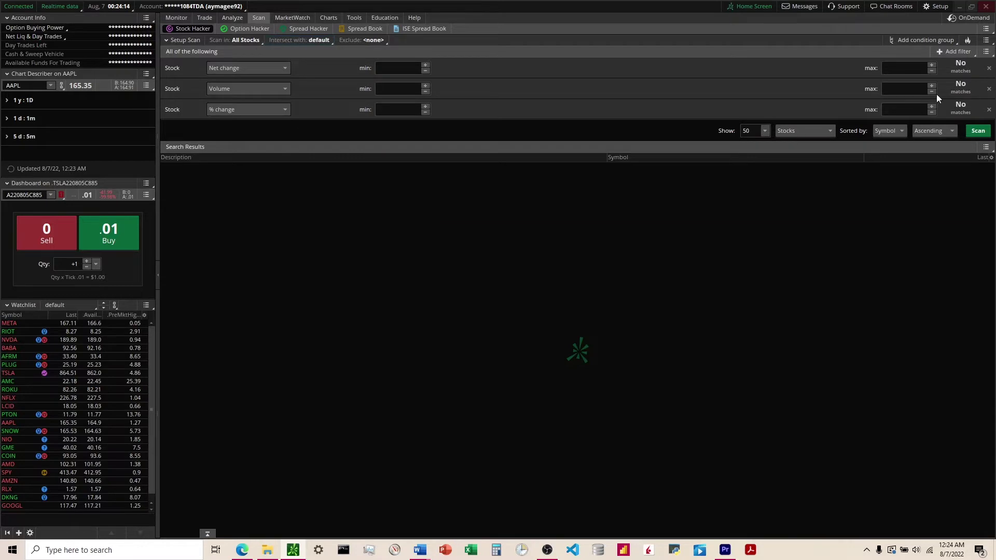
Step: Run the scan and sort the 22 results by Last price, lowest first
click(978, 131)
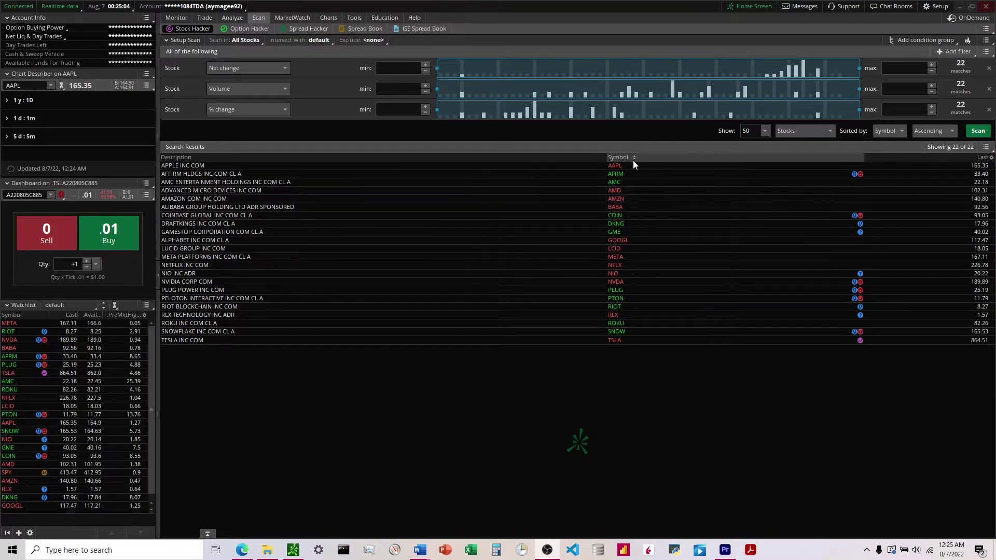
click(924, 158)
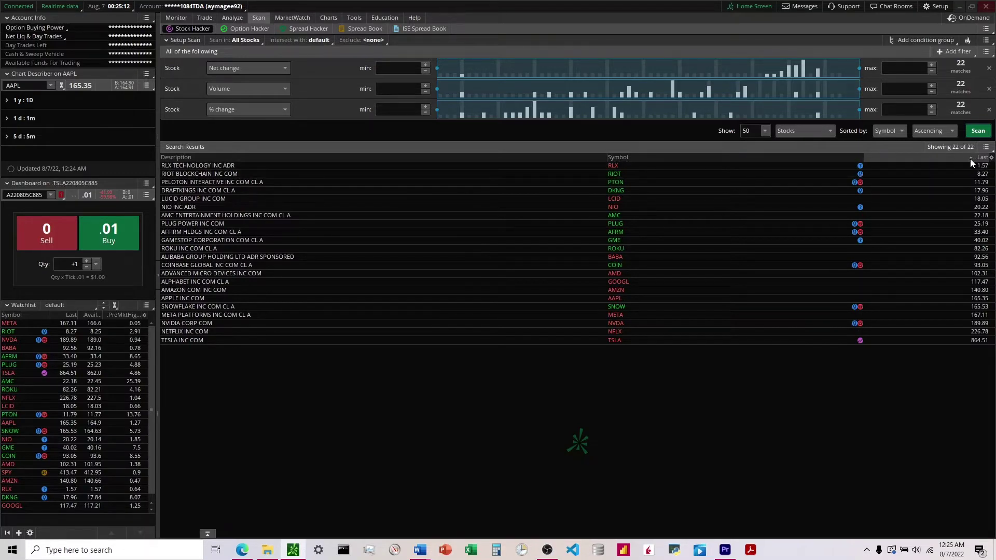
click(940, 158)
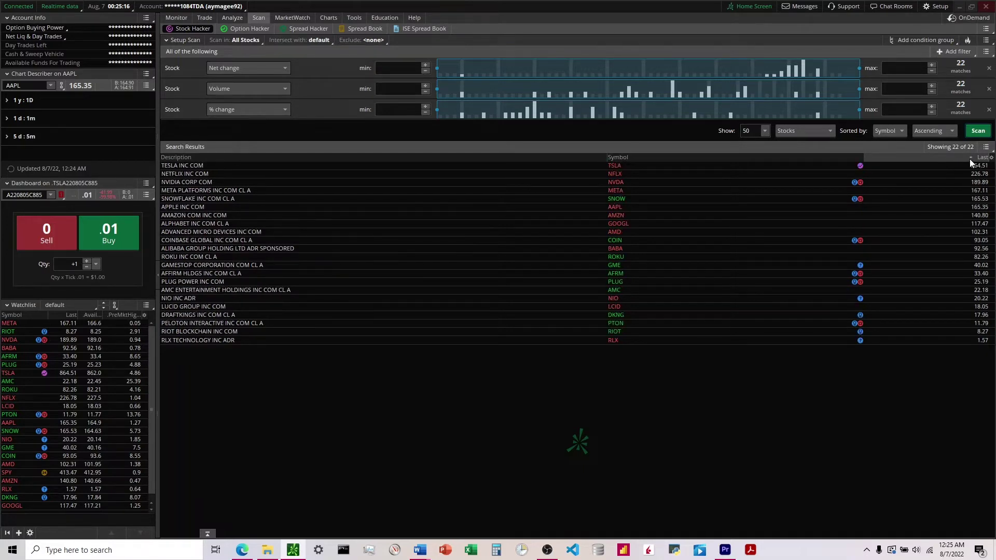
click(937, 158)
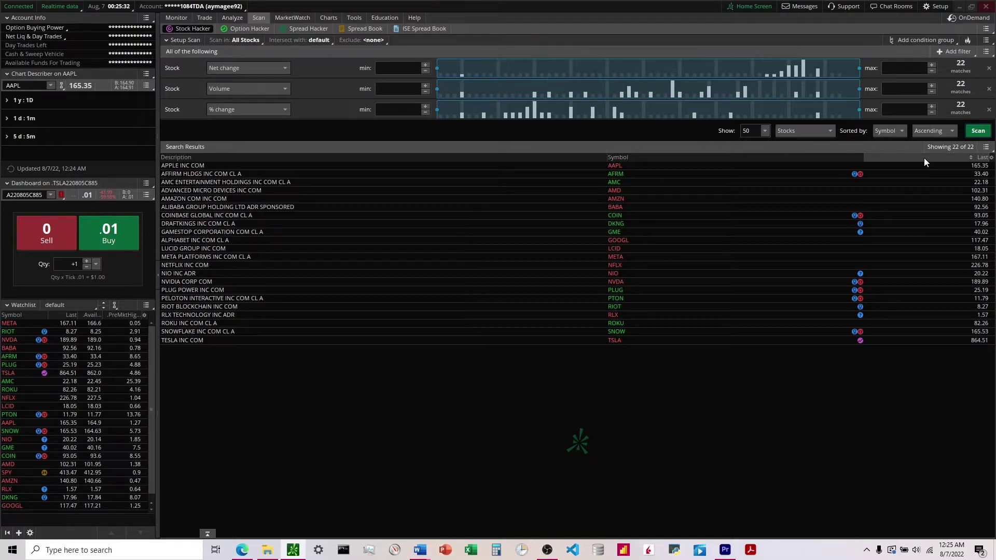
click(924, 157)
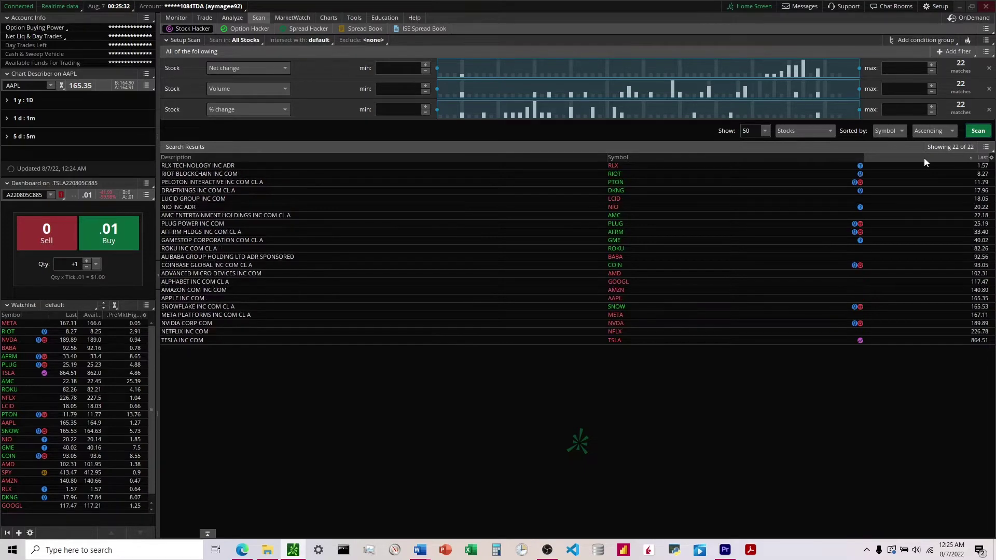
click(991, 157)
Step: Add the .EarnDate column to the results and sort by earliest earnings date (08/02 first)
click(954, 168)
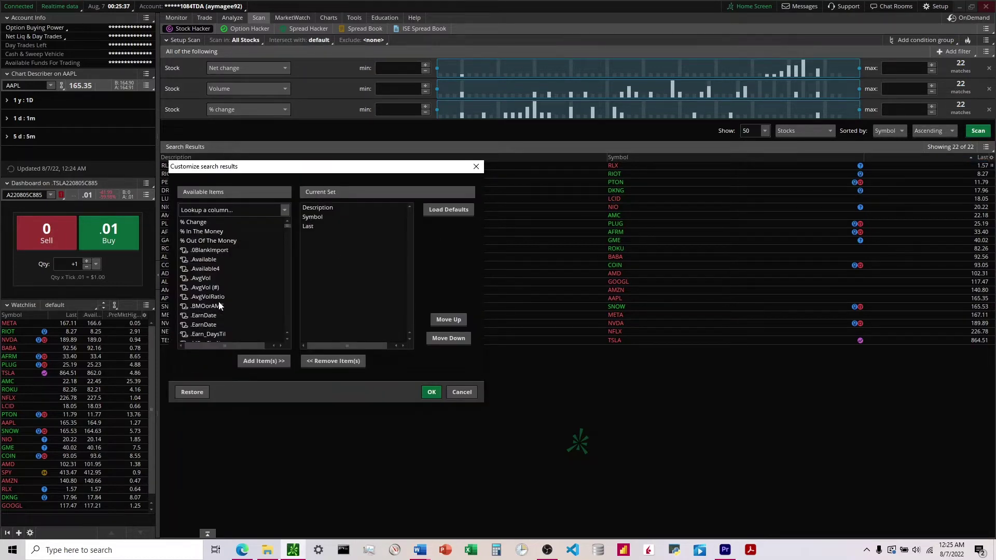
click(218, 315)
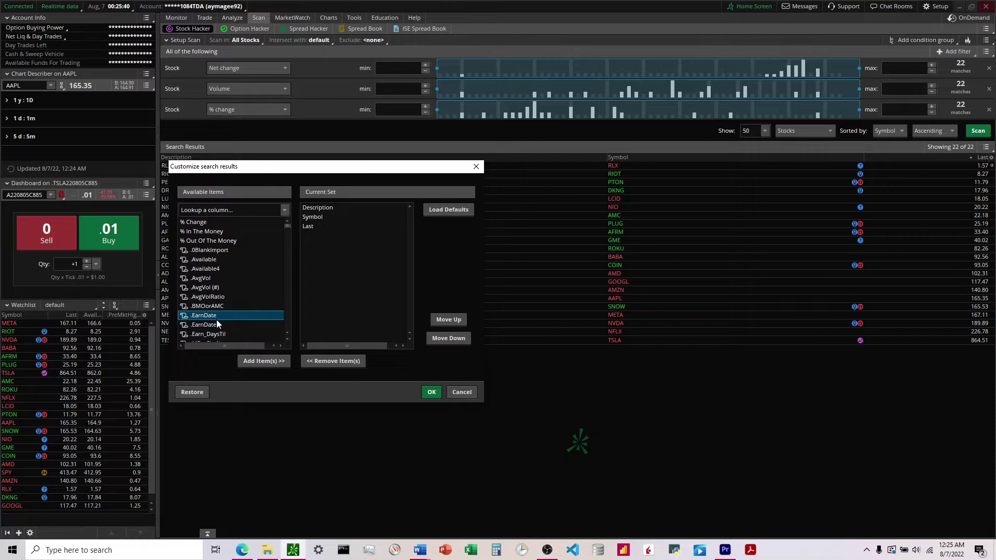
double_click(206, 319)
click(432, 392)
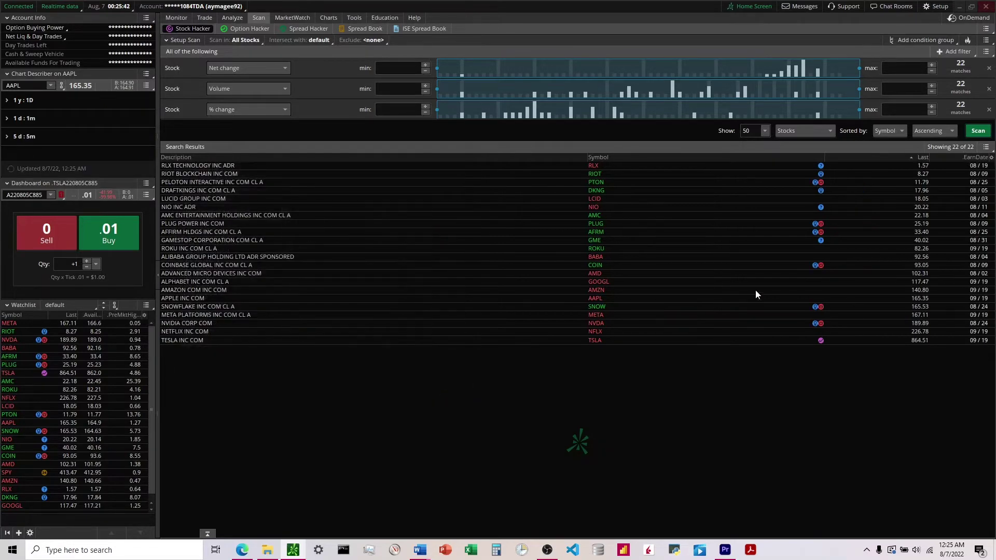
click(969, 158)
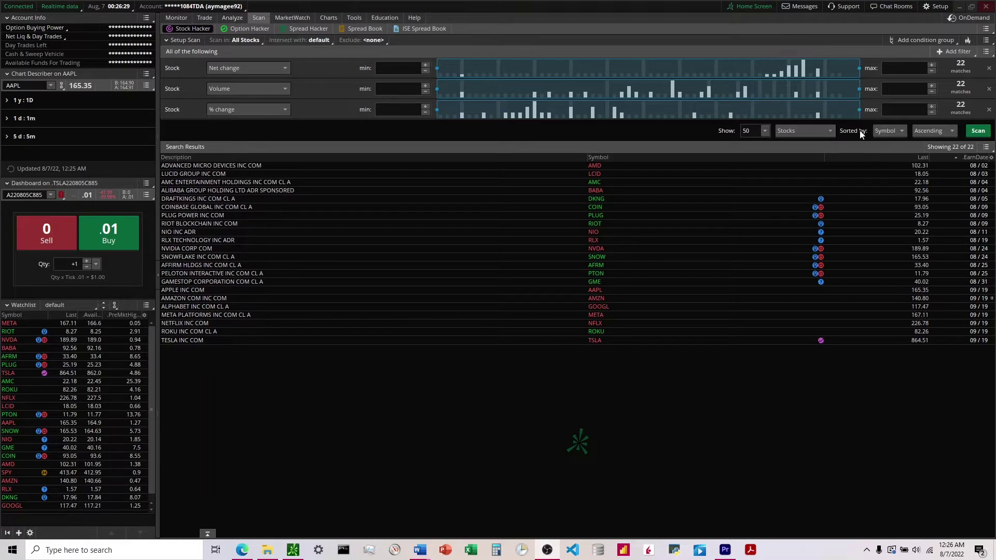
Step: Set the scan's Sorted by to Basic Price & Quote > Last and rerun the scan
click(892, 131)
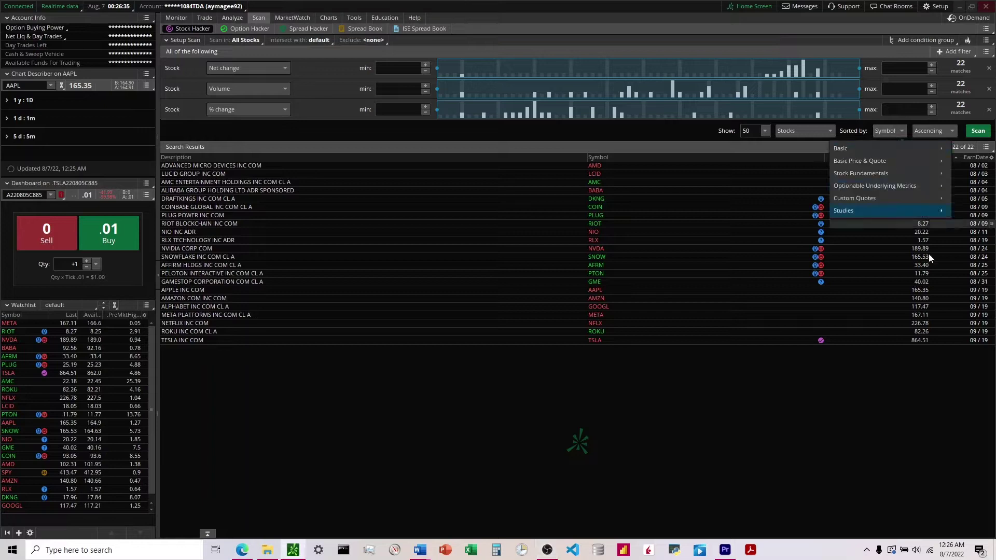
mouse_move(913, 211)
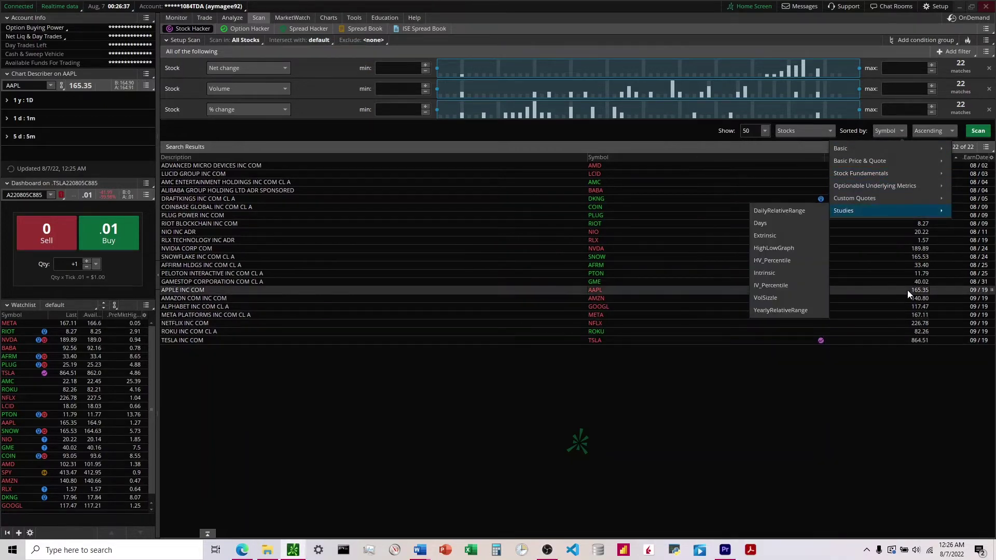
mouse_move(864, 151)
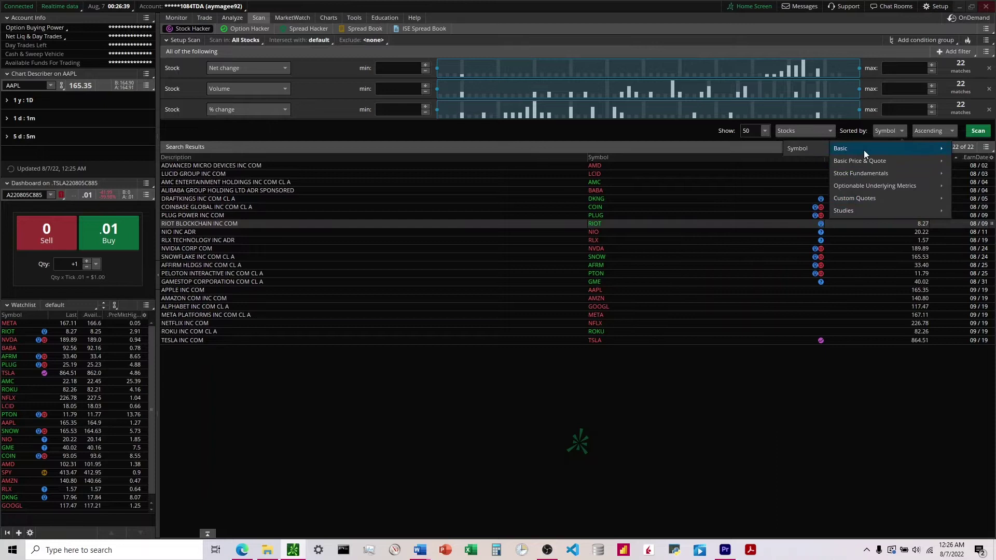
mouse_move(859, 167)
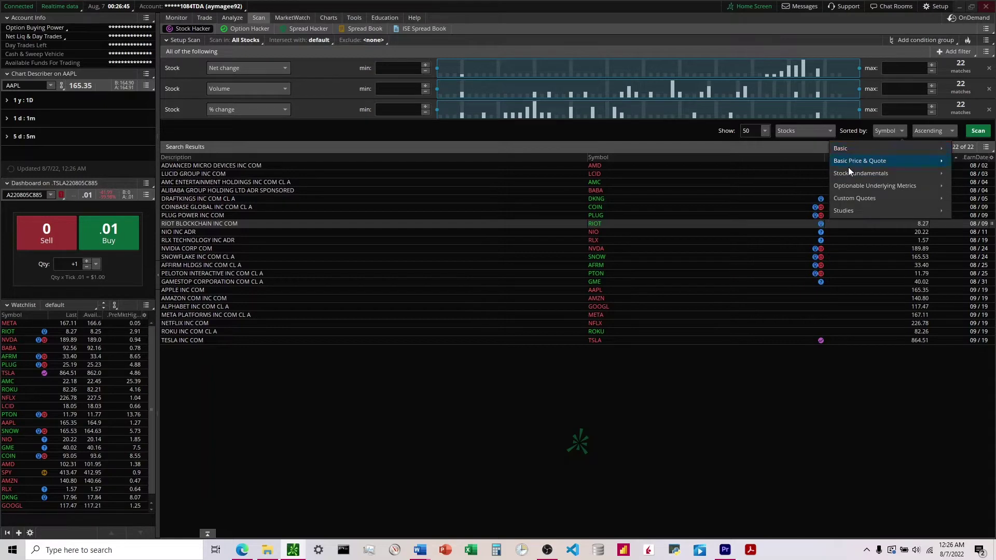
mouse_move(851, 186)
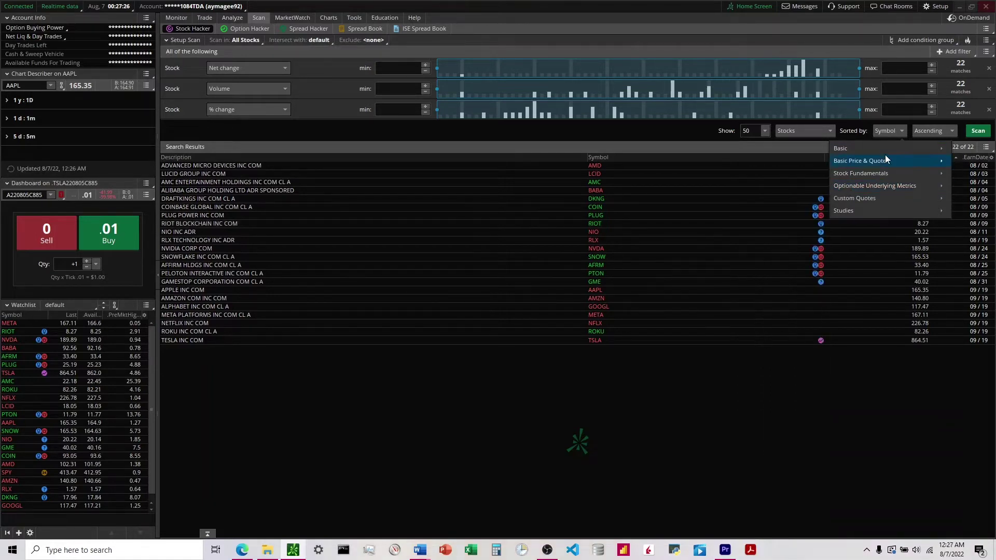
mouse_move(884, 156)
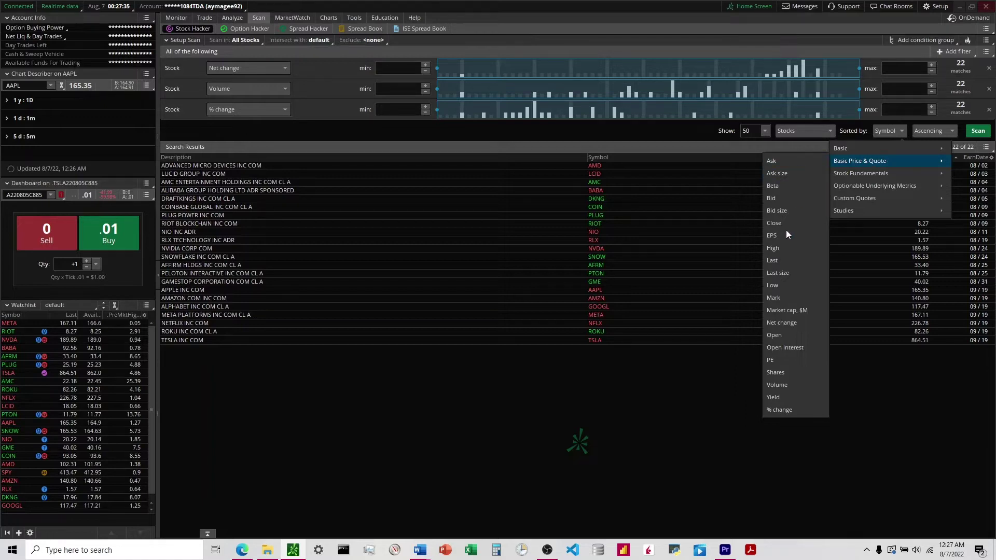
click(772, 261)
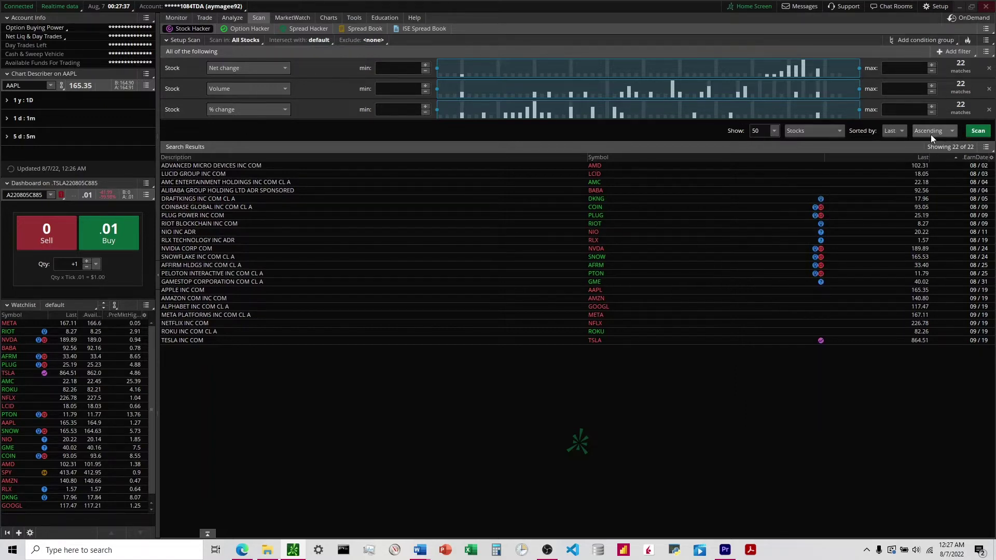
click(978, 130)
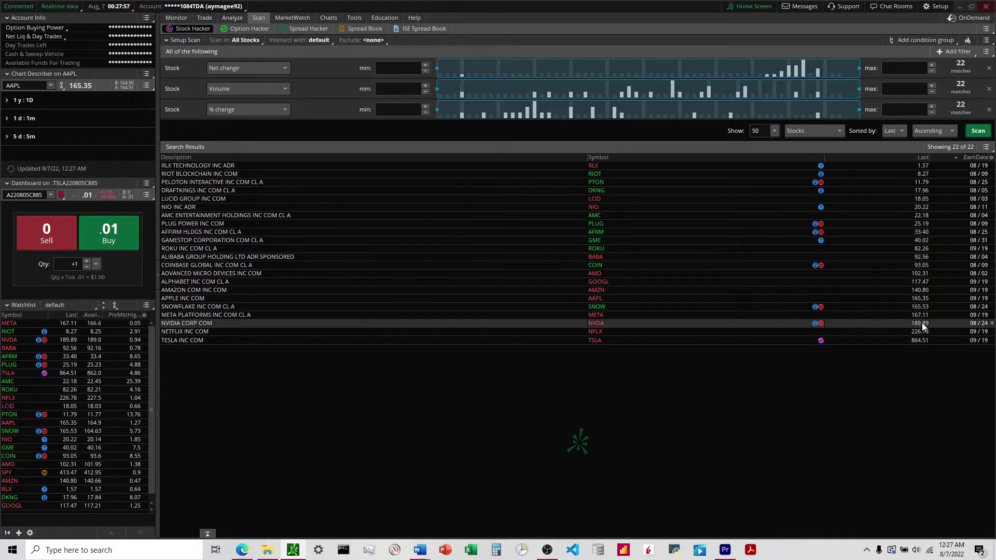
Step: Sort the results by EarnDate ascending, keeping same-date stocks in price order
click(951, 157)
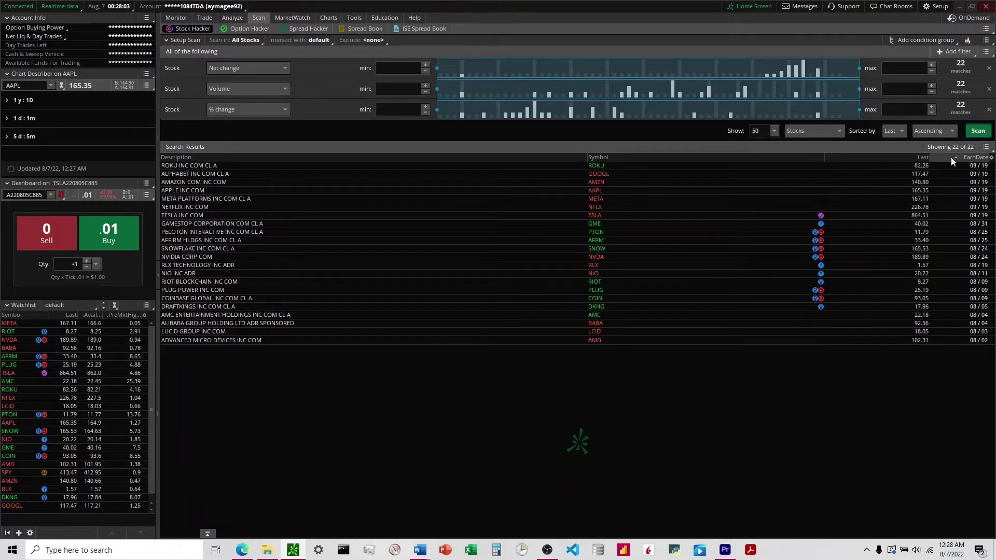
click(951, 157)
click(951, 157)
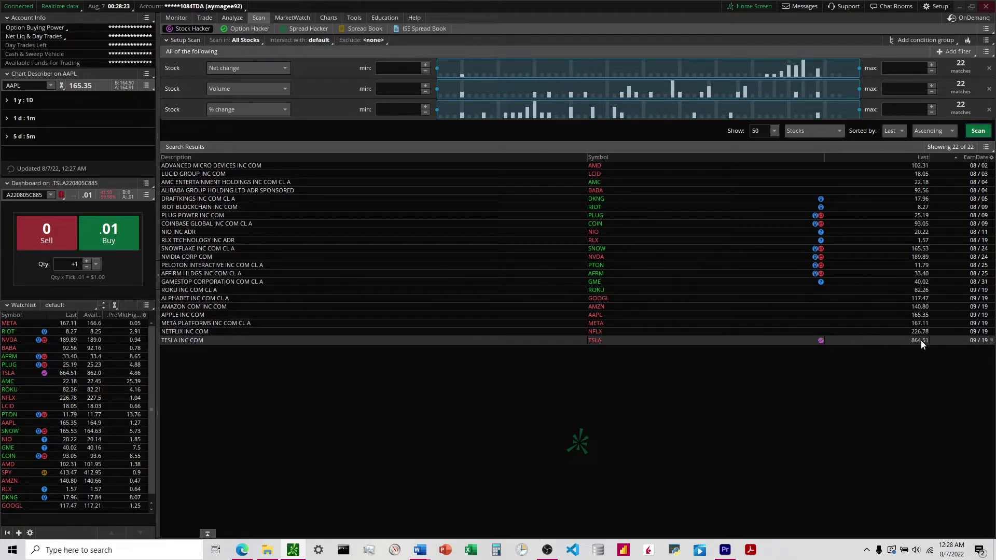
Step: Open the Sorted by dropdown to reveal the Custom Quotes submenu
click(895, 131)
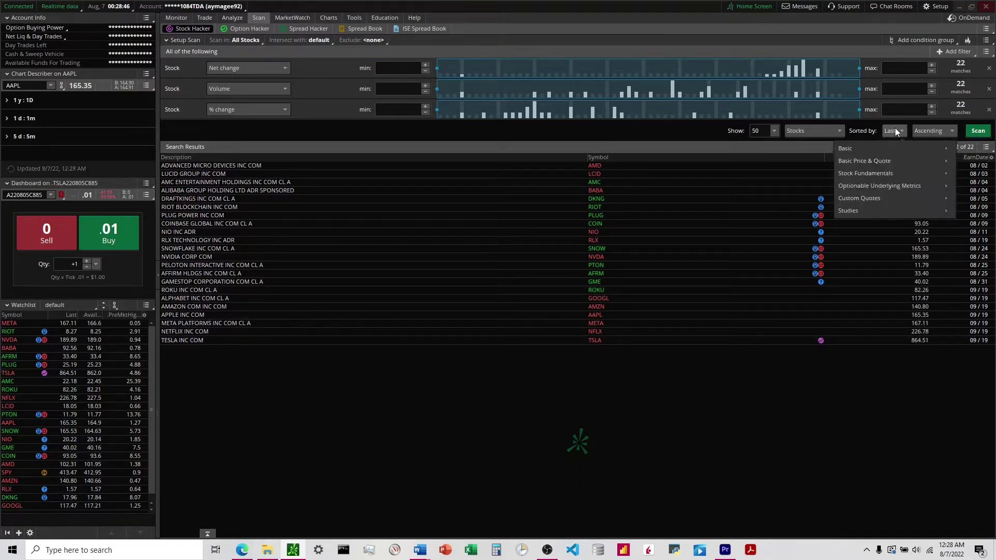
mouse_move(867, 213)
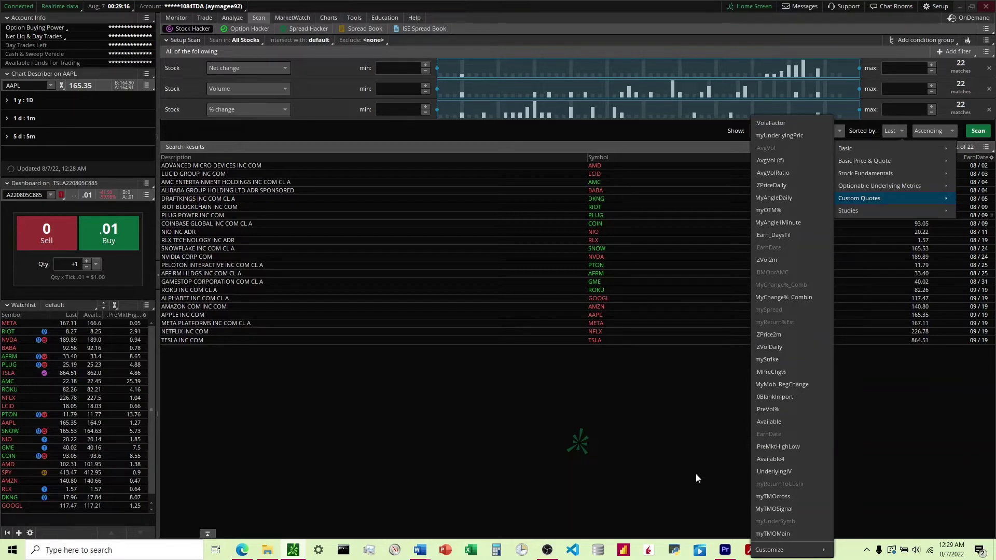
click(432, 549)
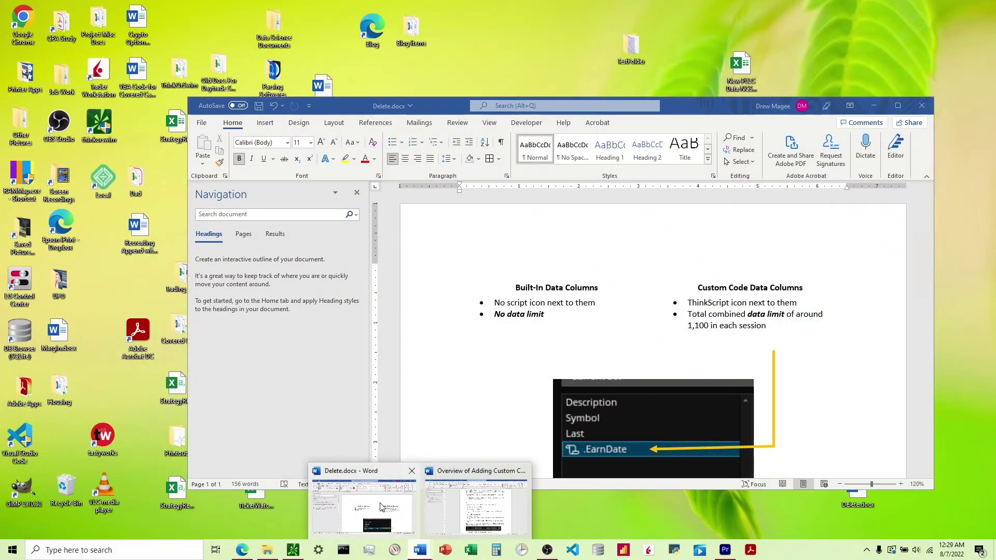
click(382, 503)
scroll(553, 366, down, 1)
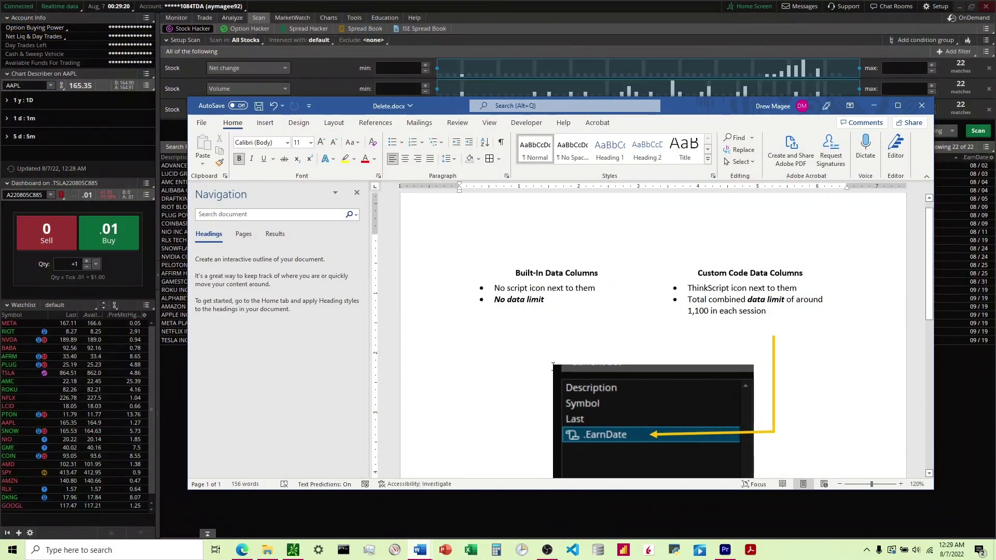
scroll(553, 366, down, 6)
scroll(551, 369, up, 2)
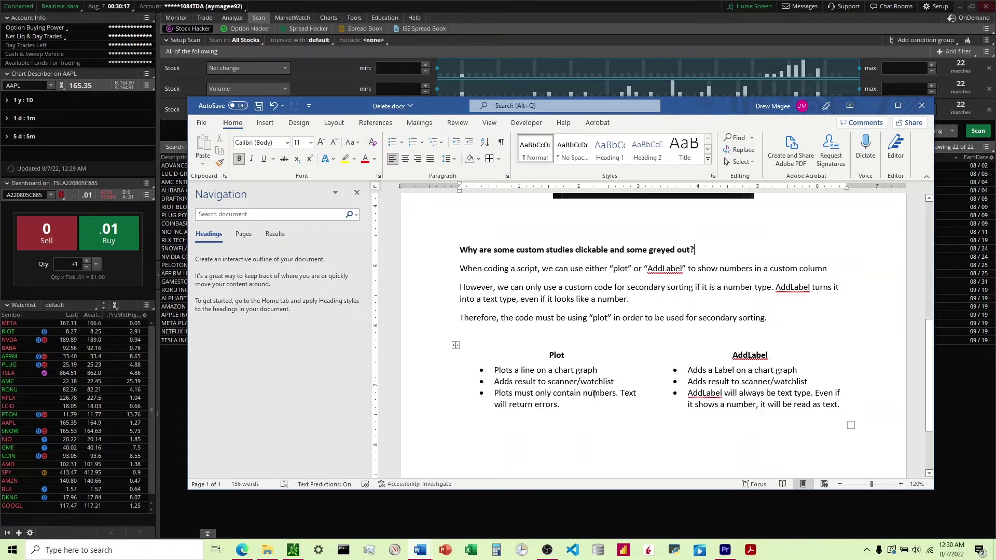
double_click(705, 394)
click(717, 401)
Step: Add the .Available custom column to the Current Set and open its formula
click(873, 105)
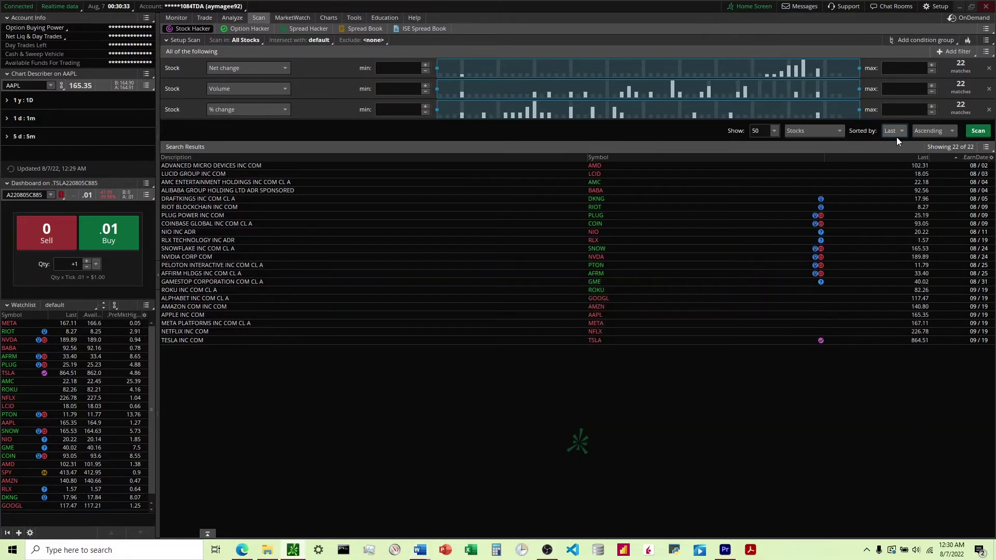
click(990, 158)
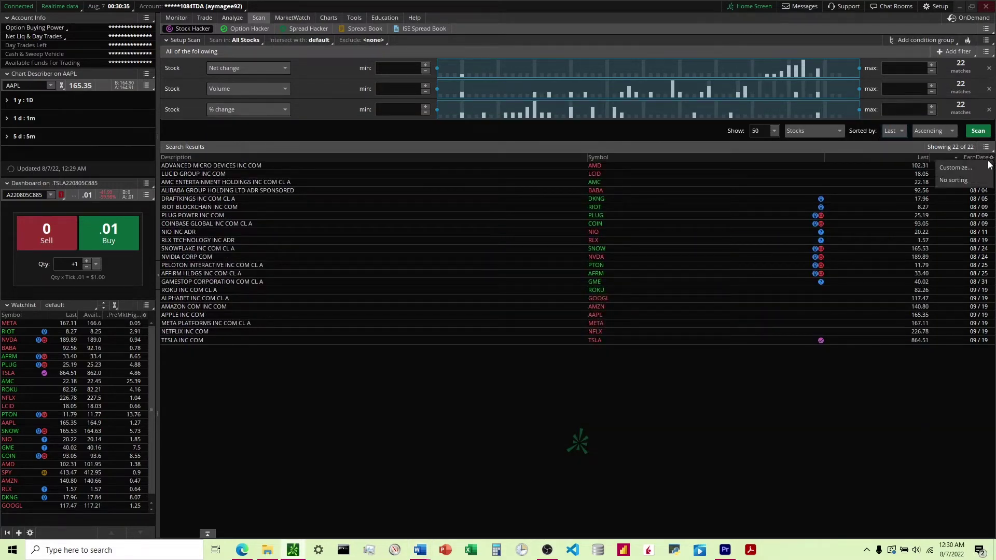
click(966, 169)
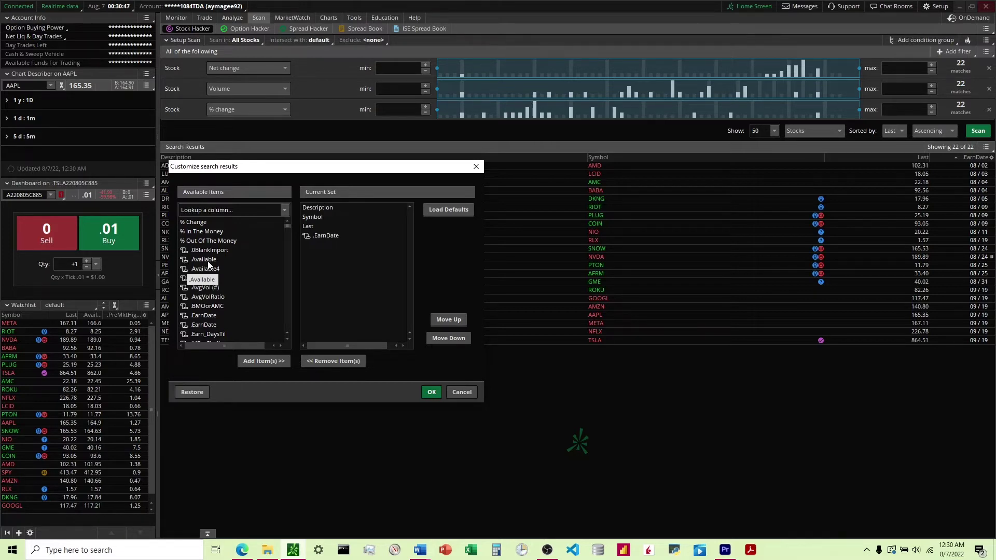
drag(185, 265, 315, 256)
double_click(308, 246)
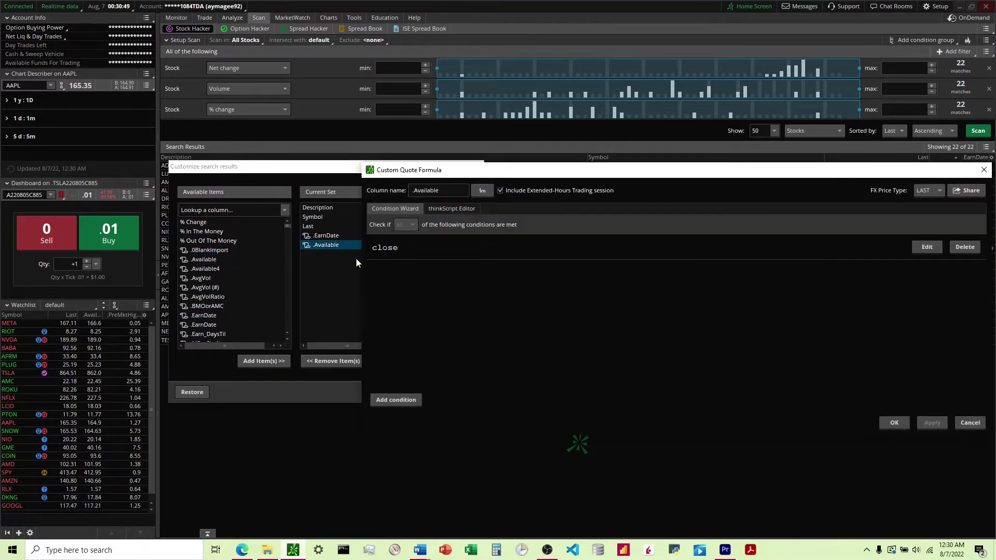
Step: Replace the .Available thinkScript with 'plot c = close' and confirm all dialogs
click(452, 209)
key(ctrl+a)
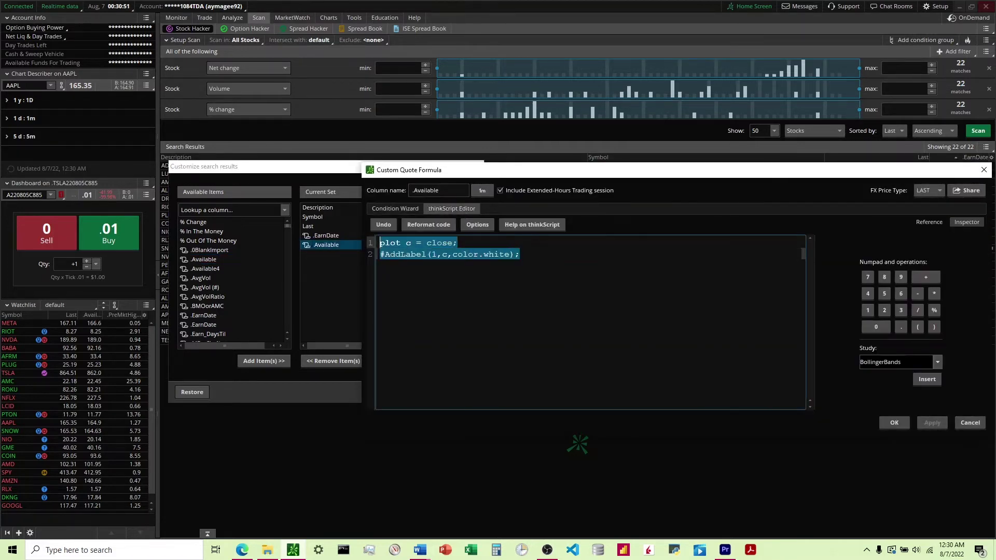
key(BackSpace)
text(plot c -)
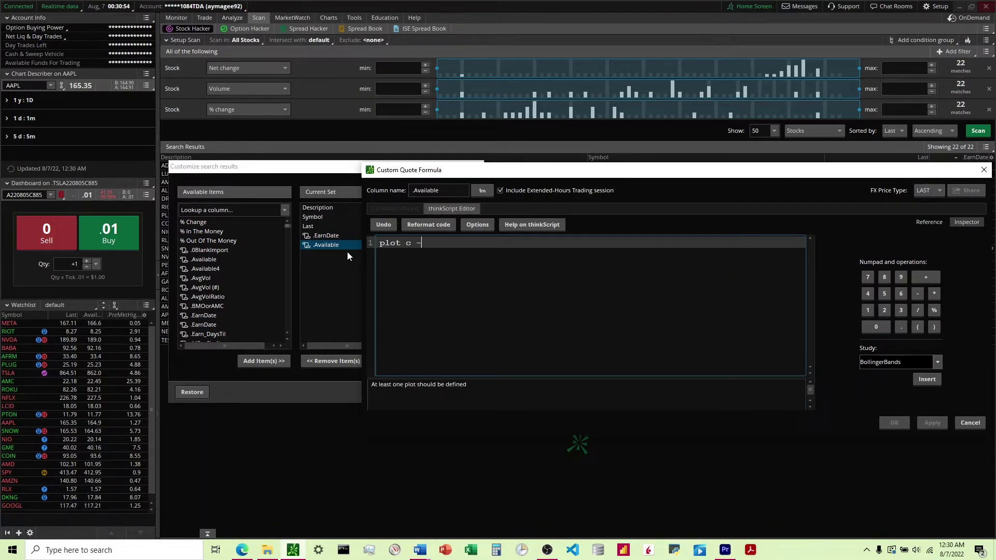
key(BackSpace)
text(= close;)
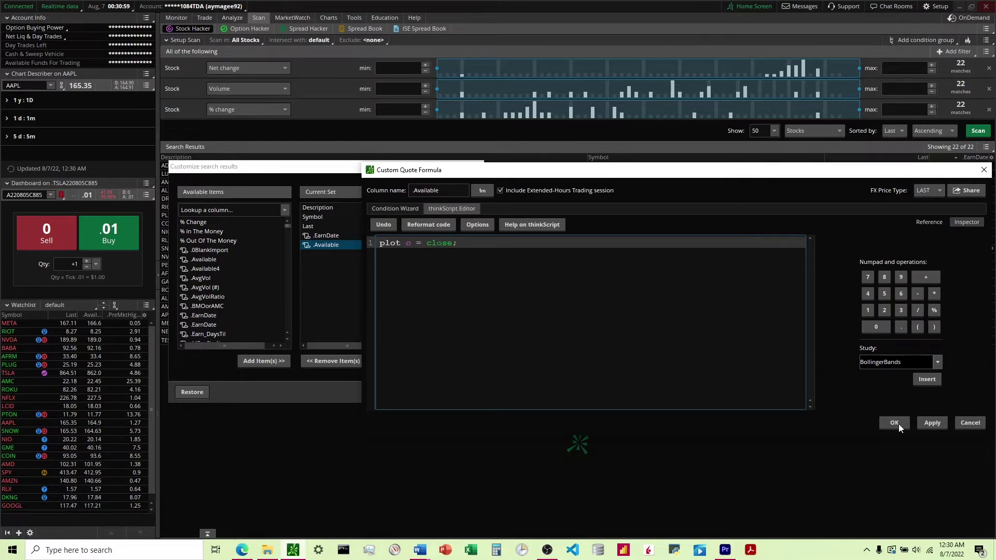
click(929, 424)
click(894, 423)
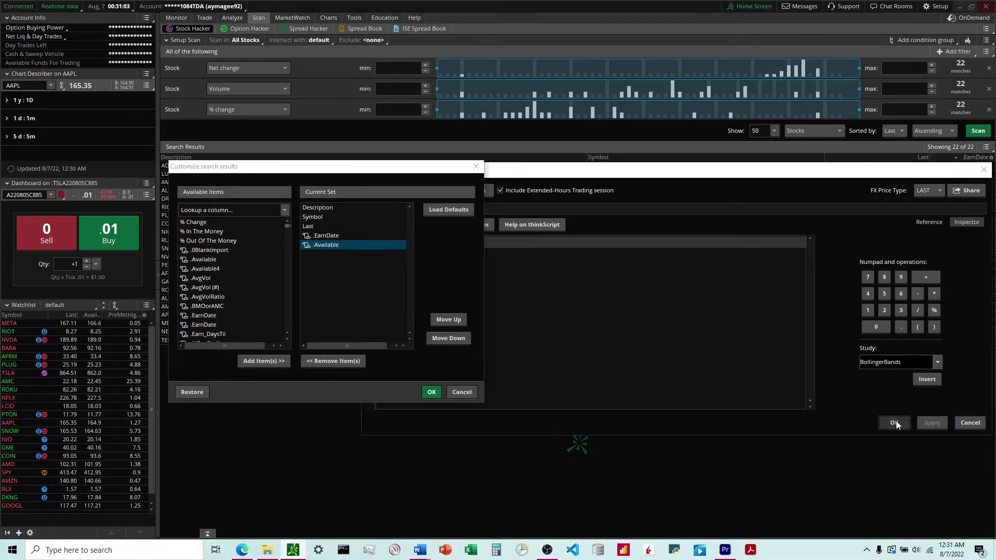
click(433, 392)
Step: Browse the Sorted by choices and close them without changing the sort
click(898, 130)
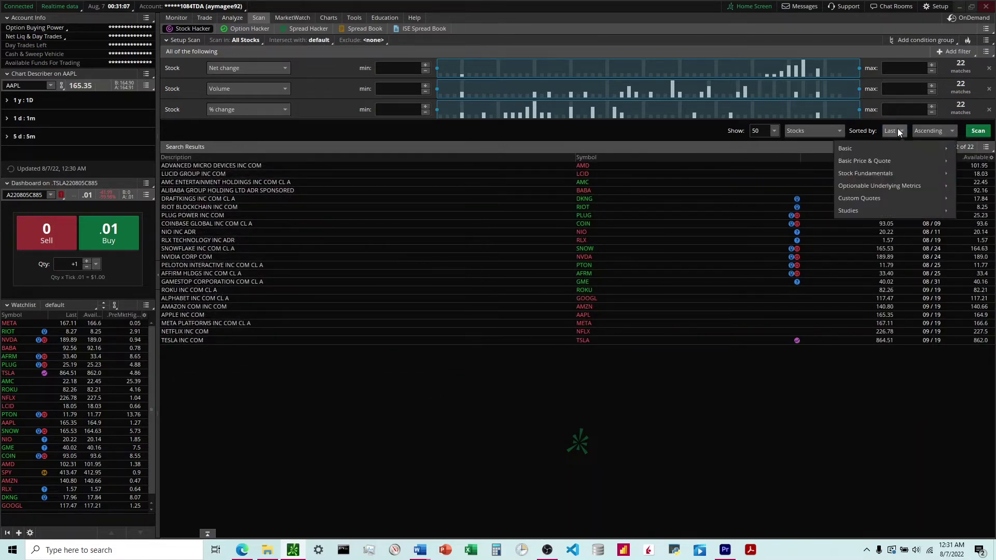
mouse_move(876, 199)
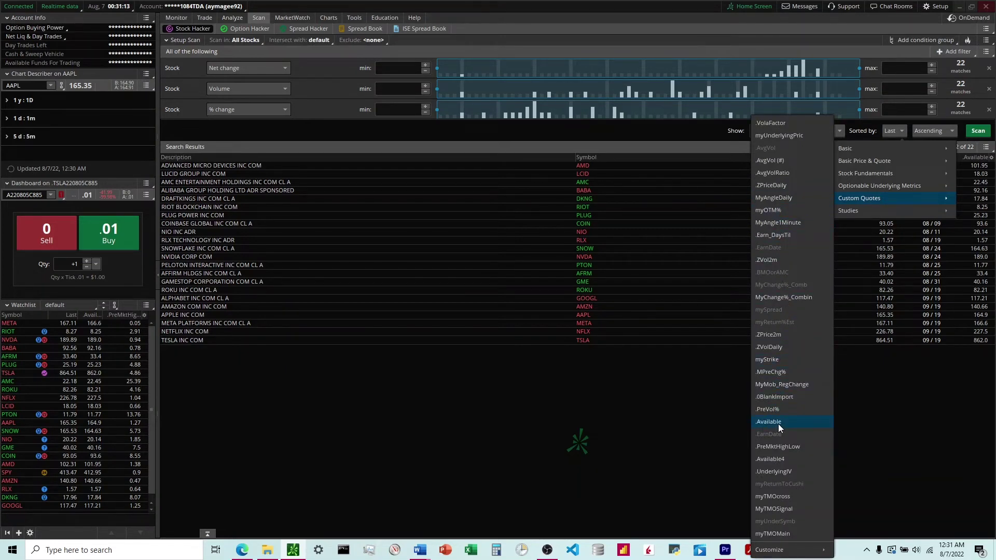
click(904, 403)
Step: Append 'AddLabel(1,c,color.white);' below the plot line in the .Available script
click(990, 157)
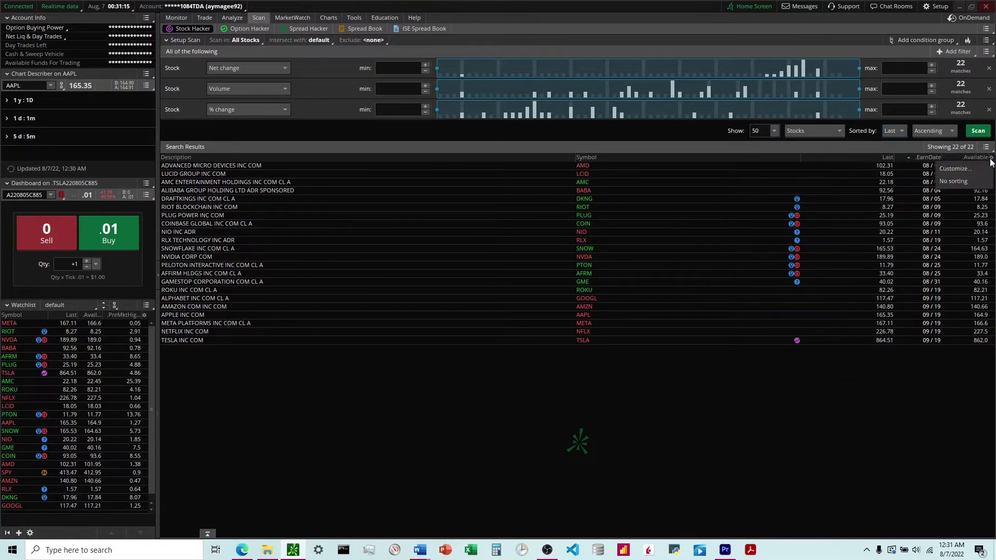
click(968, 163)
click(306, 245)
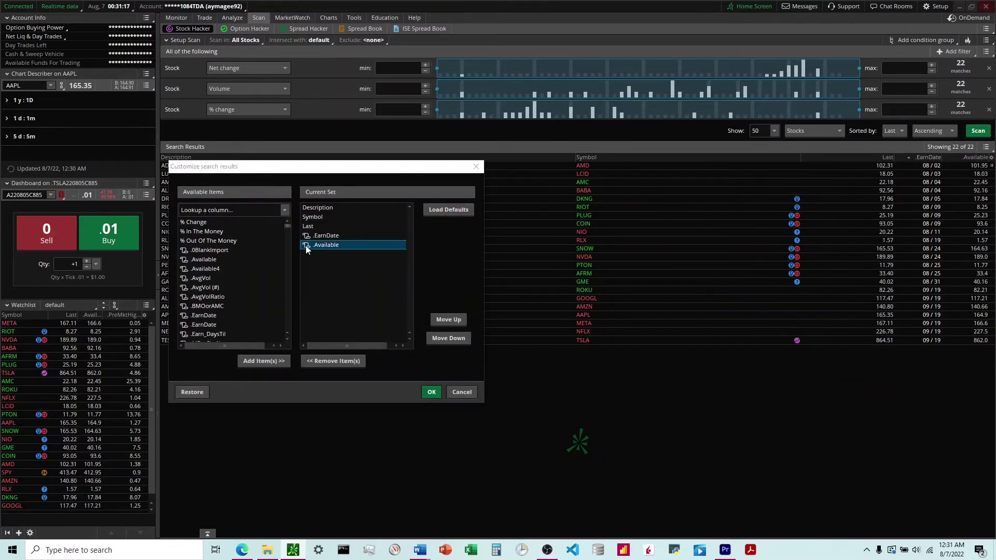
click(440, 208)
click(464, 246)
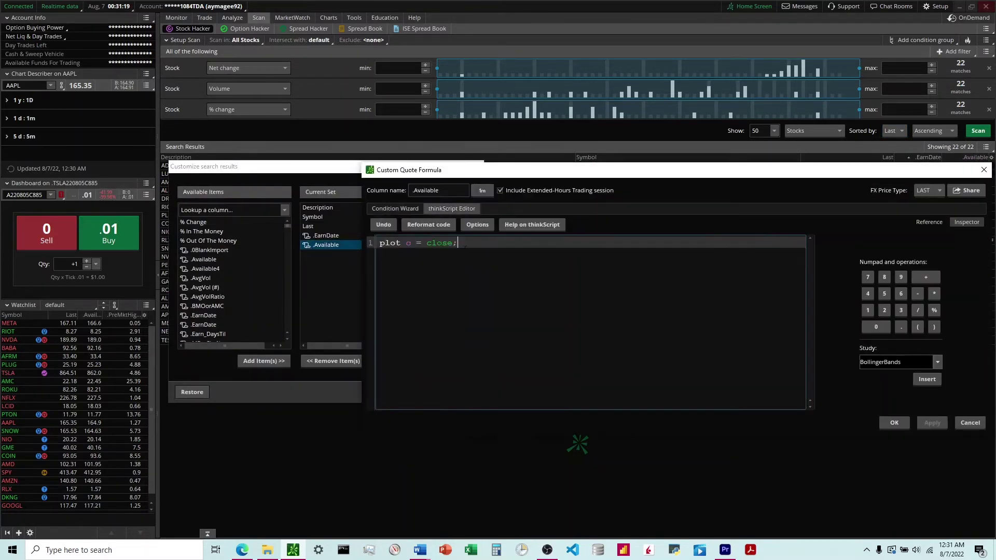
key(Return)
text(Add)
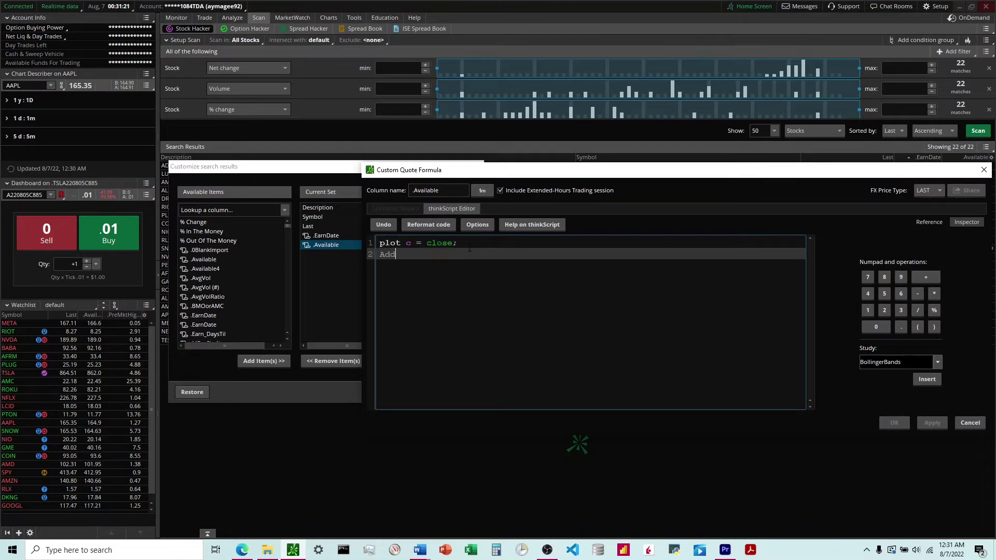
text(Label)
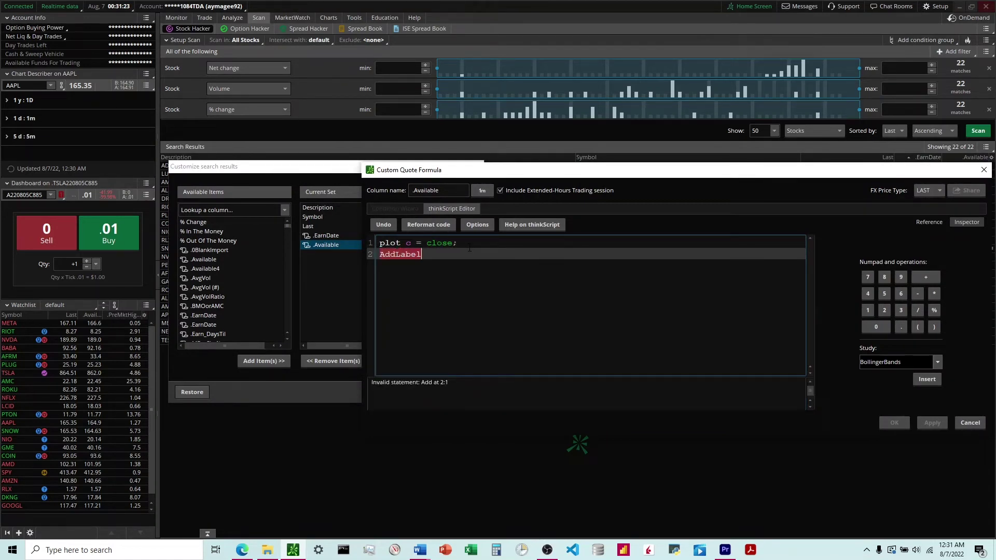
text((1,c,color)
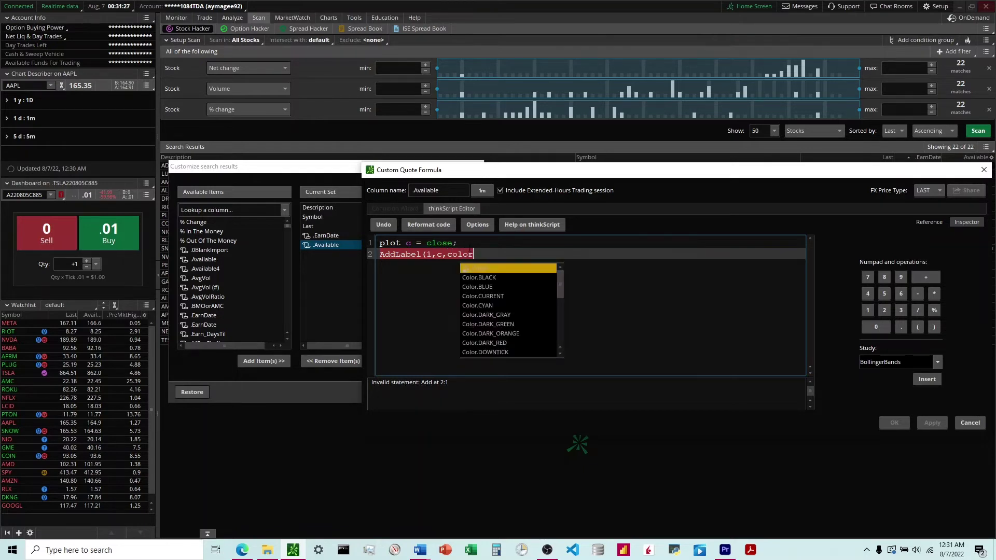
text(.white);)
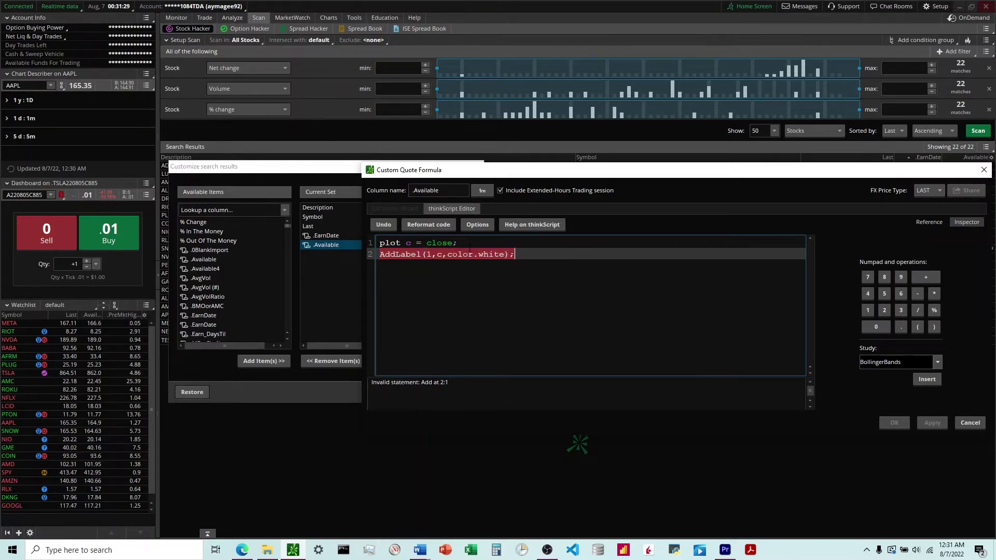
click(893, 424)
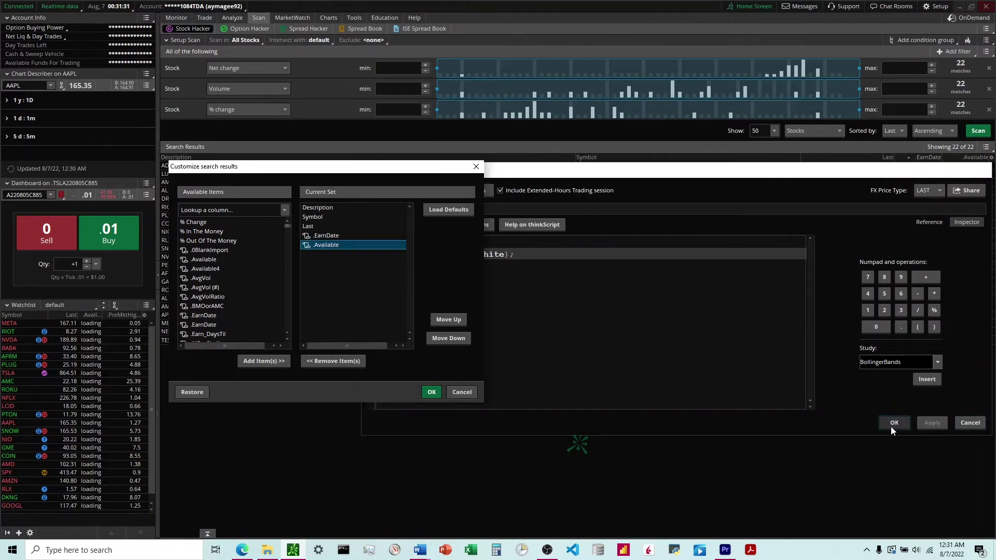
Step: Apply the updated .Available column, then confirm it is absent from the Sorted by choices
click(432, 393)
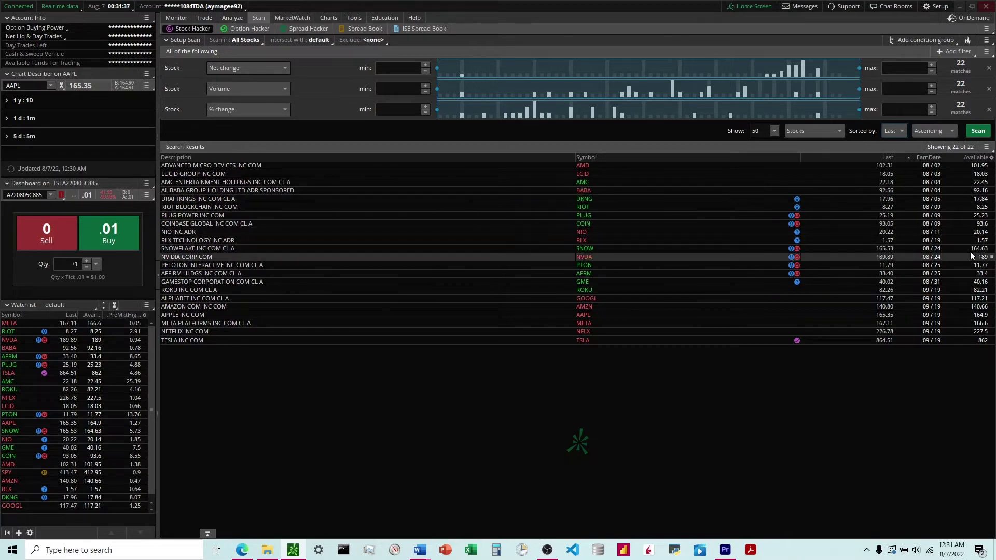
click(891, 130)
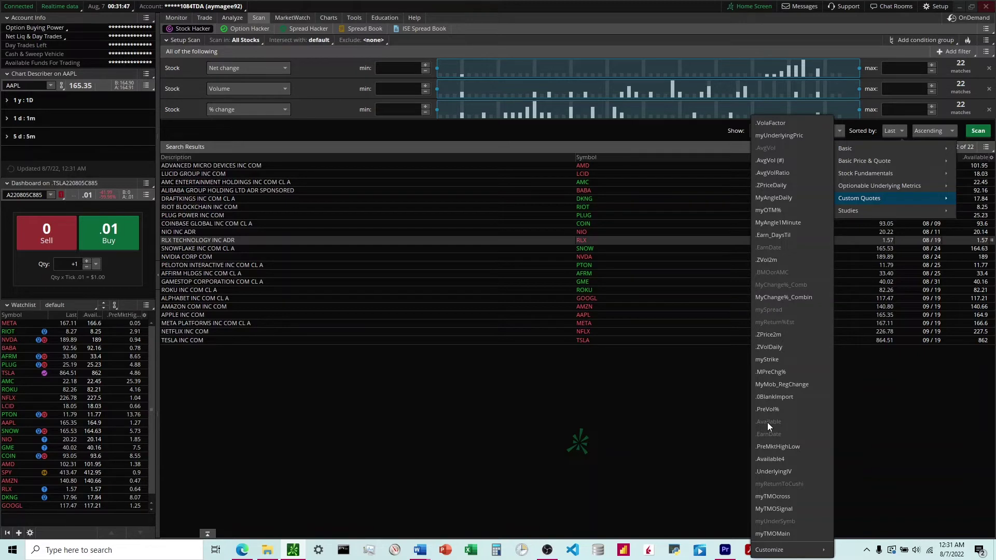
click(907, 423)
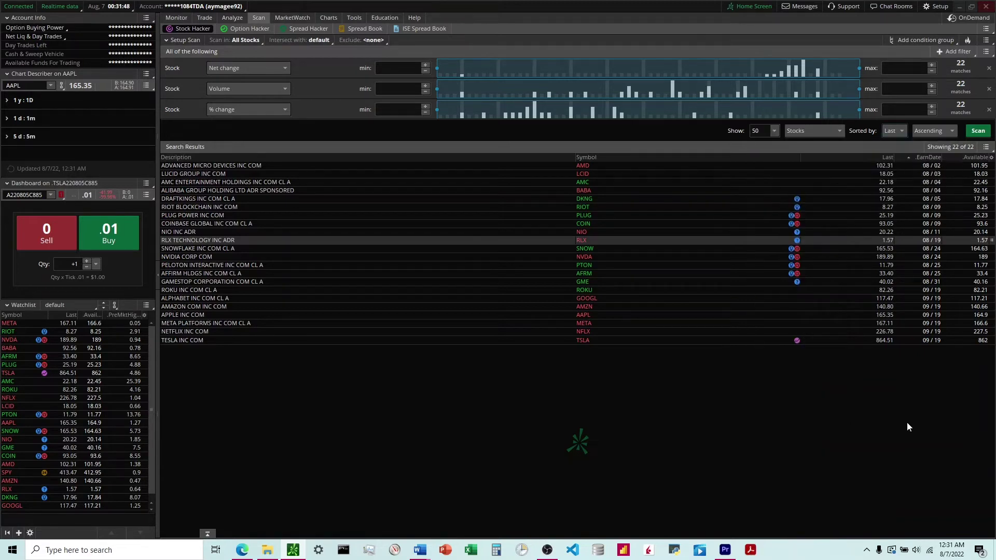
Step: Sort the 22 scan results by the Available column header
click(962, 156)
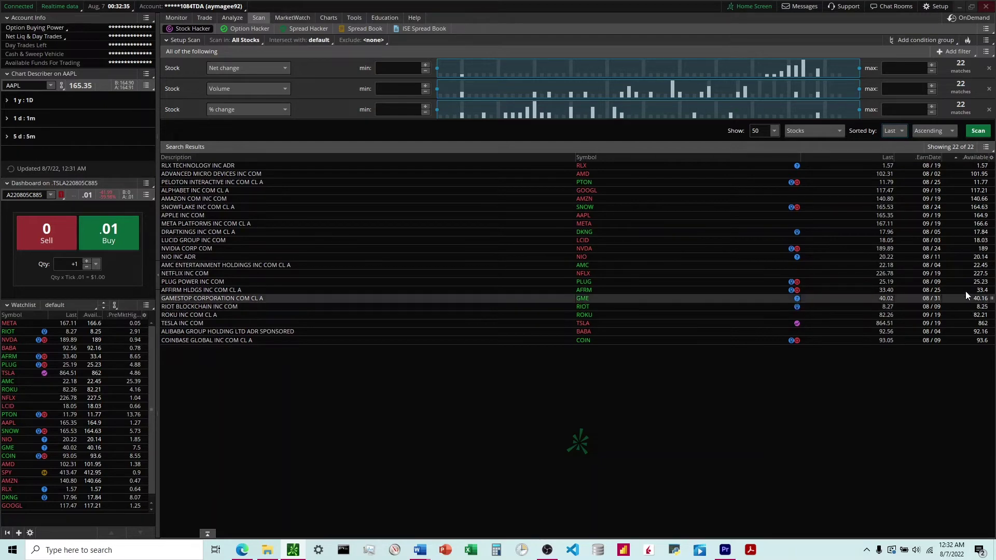
Step: Delete the unfinished AddLabel line so the .Available script is just plot c = close, and save it
click(991, 157)
click(973, 178)
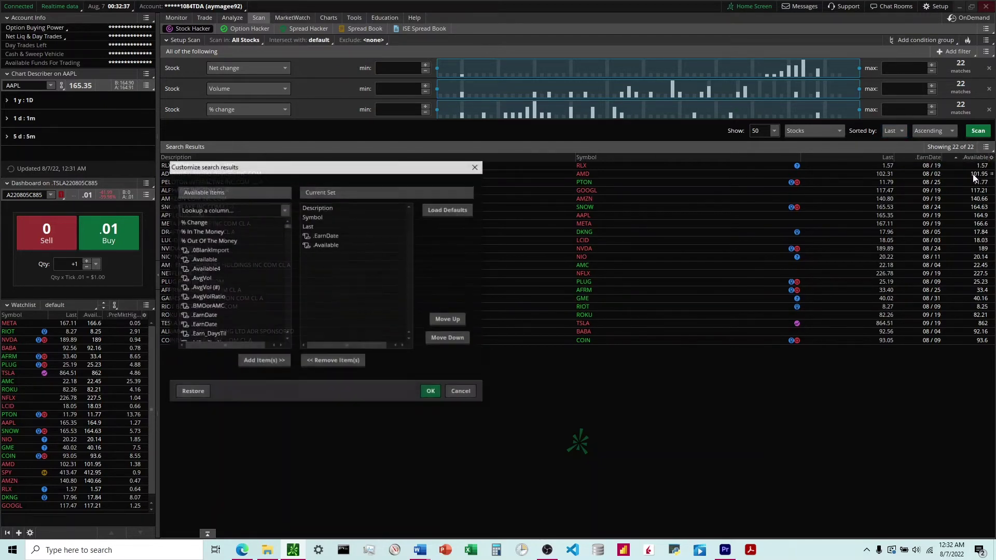
double_click(305, 247)
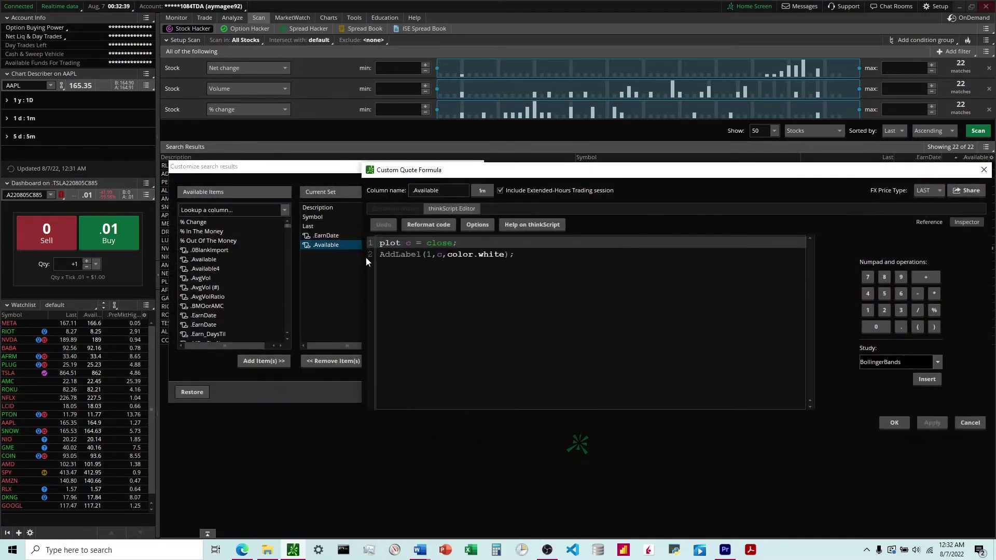
click(513, 254)
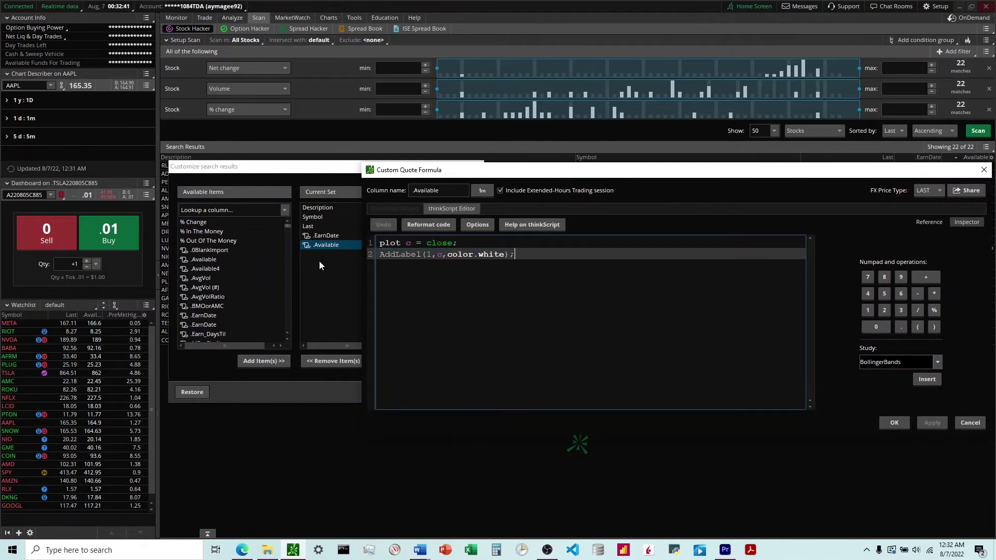
key(BackSpace)
key(BackSpace)
drag(506, 254, 395, 254)
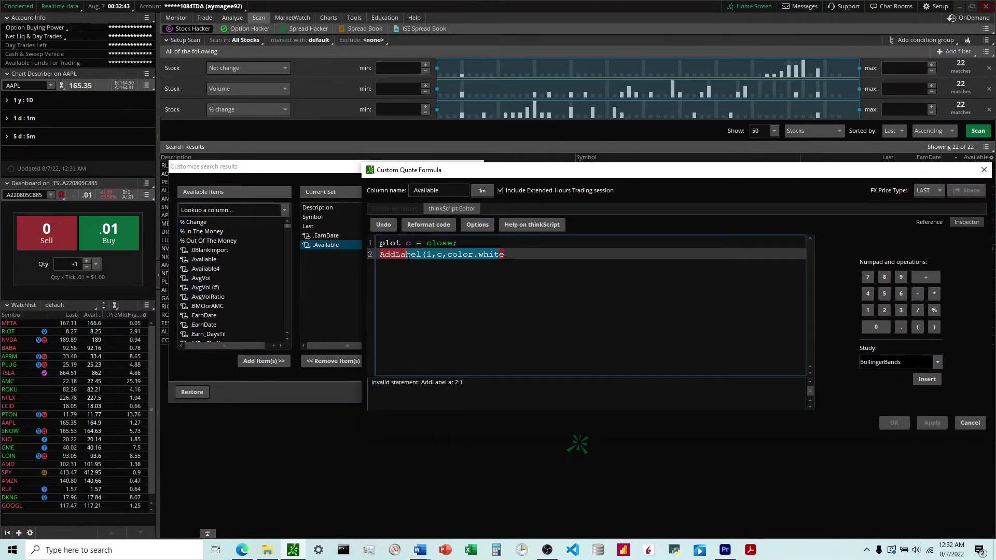
text(e)
key(BackSpace)
key(BackSpace)
key(BackSpace)
key(BackSpace)
key(BackSpace)
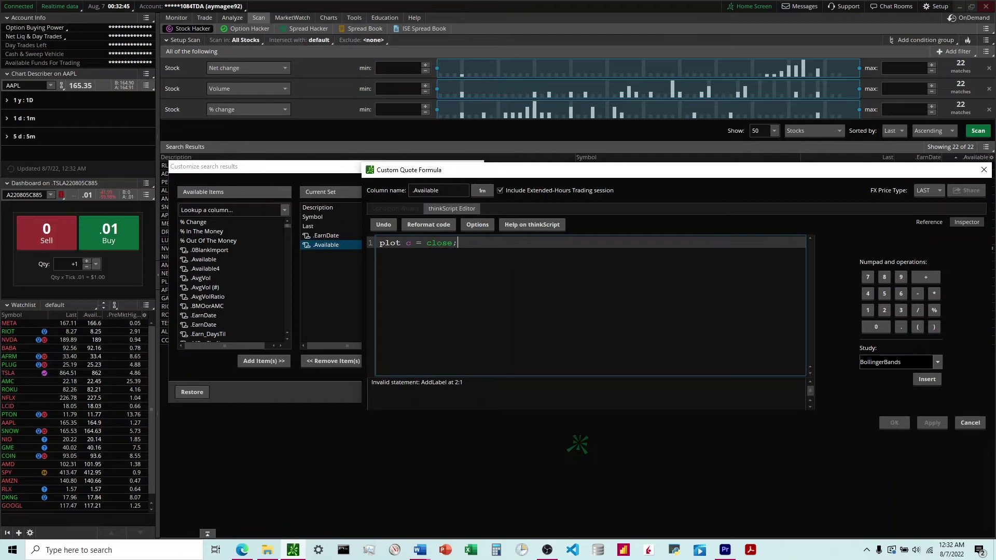
click(894, 422)
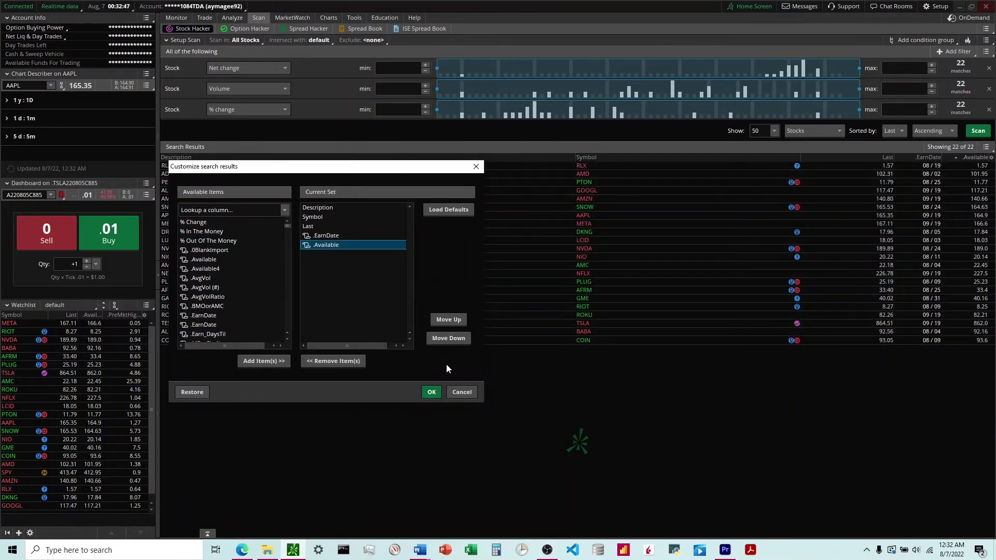
click(432, 393)
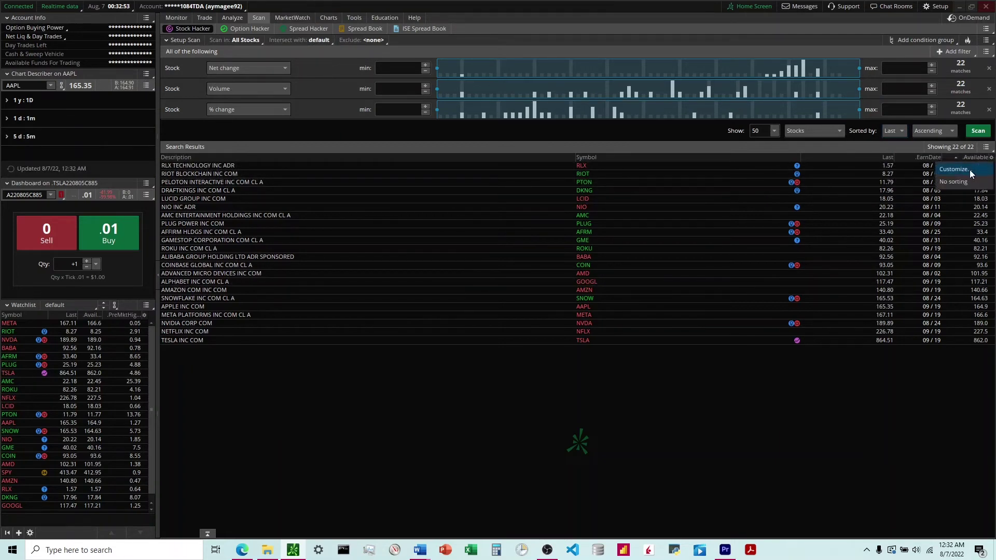
Step: Open the .Available formula in the thinkScript Editor and start editing line 1 with 'close:' and '+'
click(969, 169)
click(307, 246)
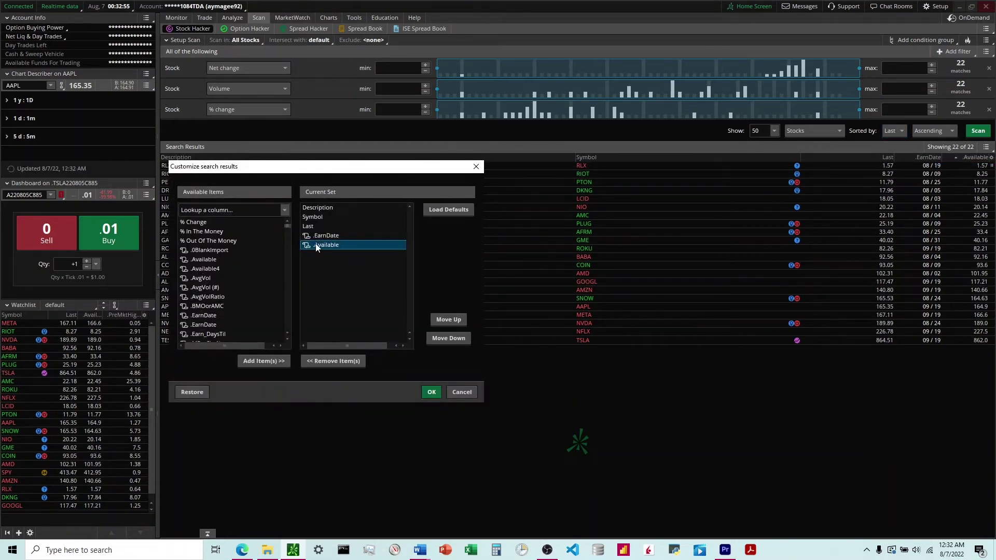
double_click(306, 245)
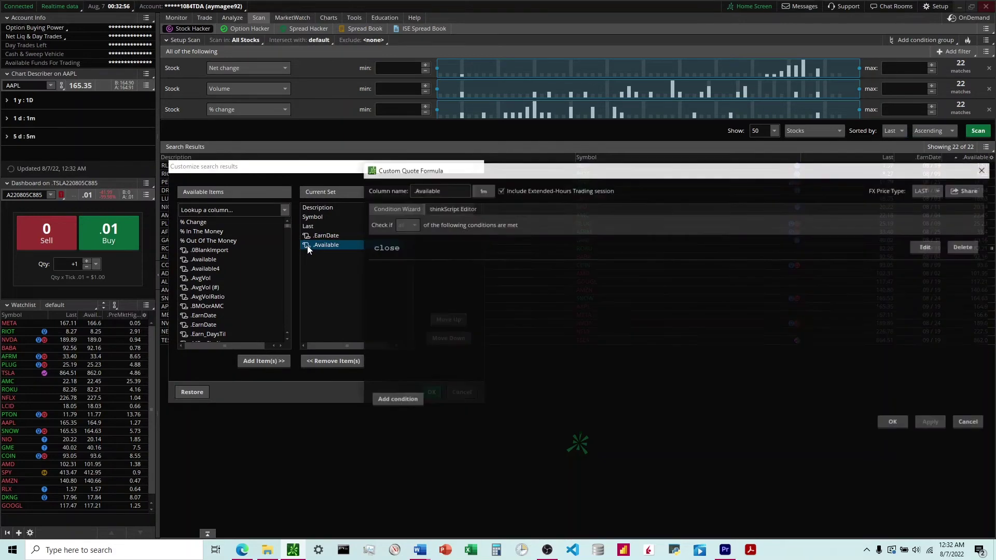
click(460, 210)
click(455, 244)
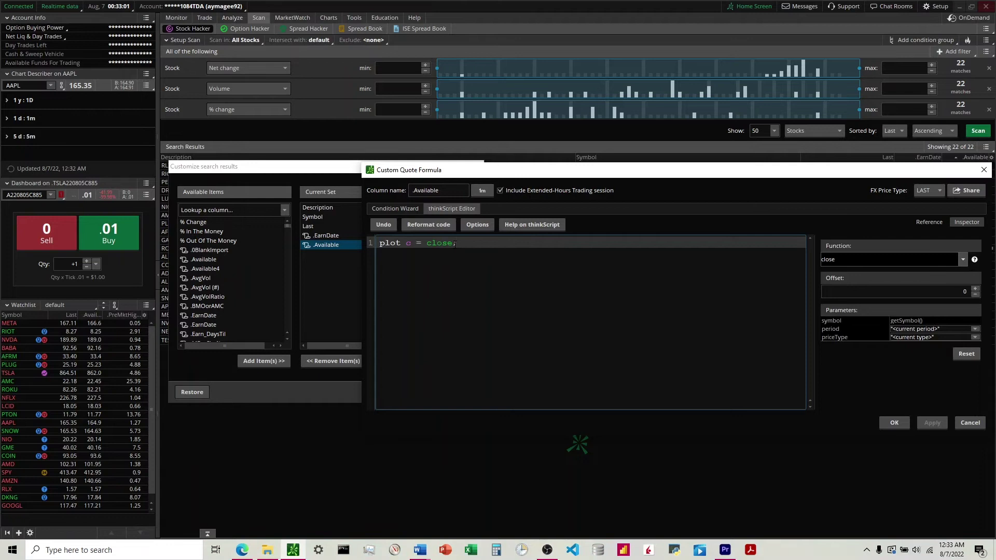
click(427, 243)
text("close:")
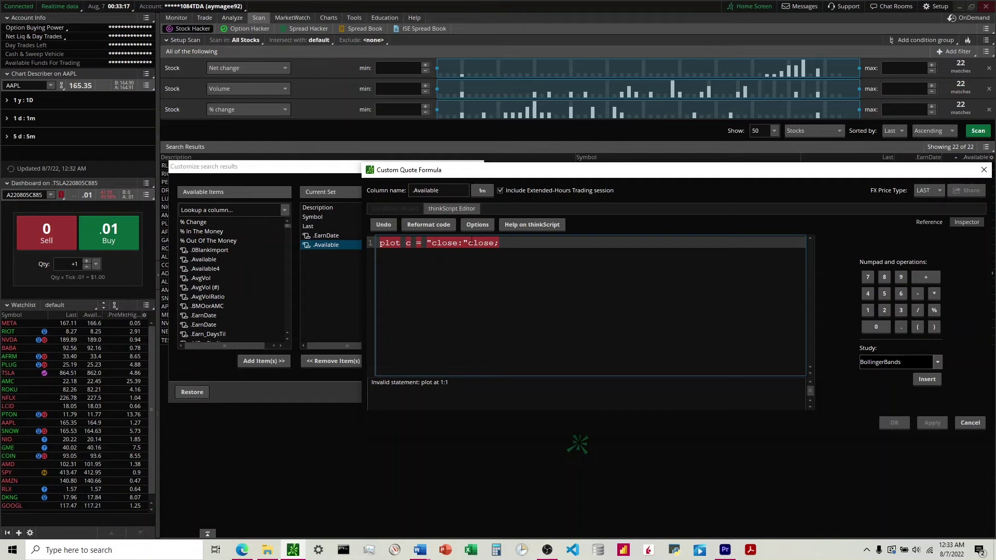
text(+)
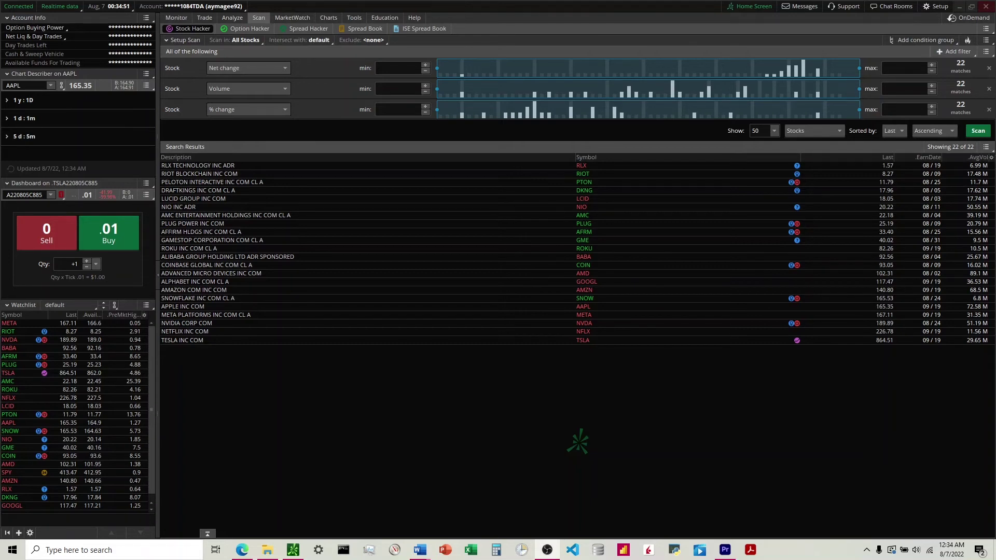
Step: Check the sort choices, then open the .AvgVol column's formula from the column customization
click(895, 131)
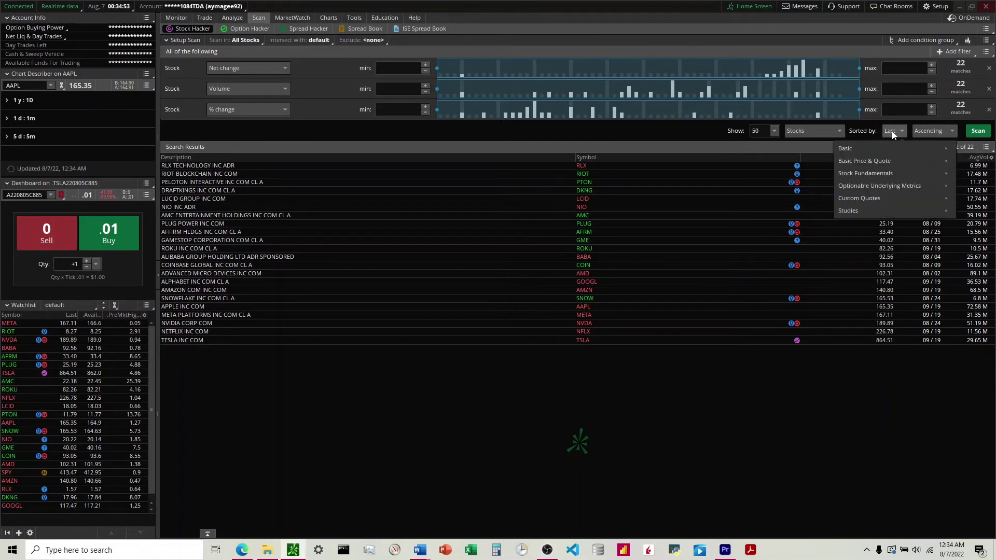
mouse_move(871, 198)
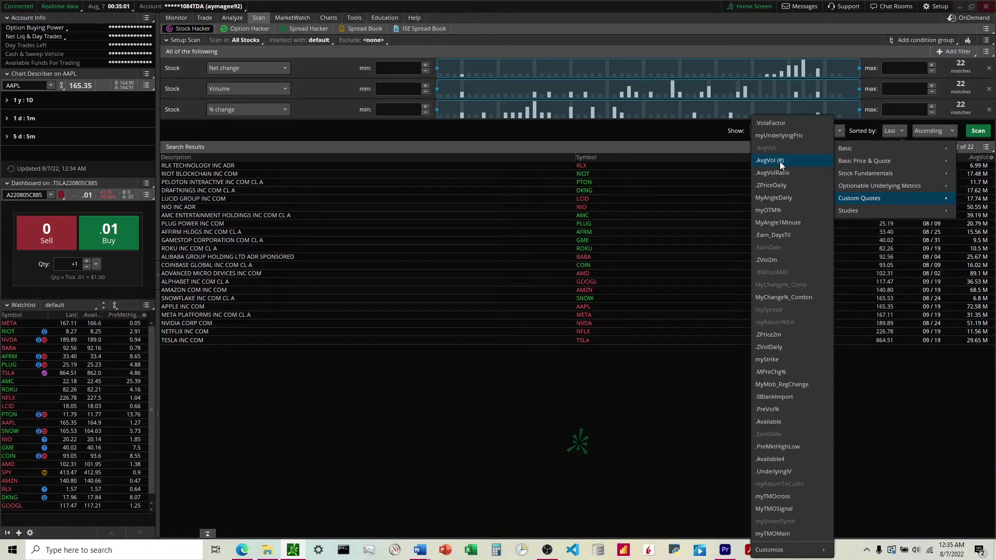
click(992, 160)
click(959, 167)
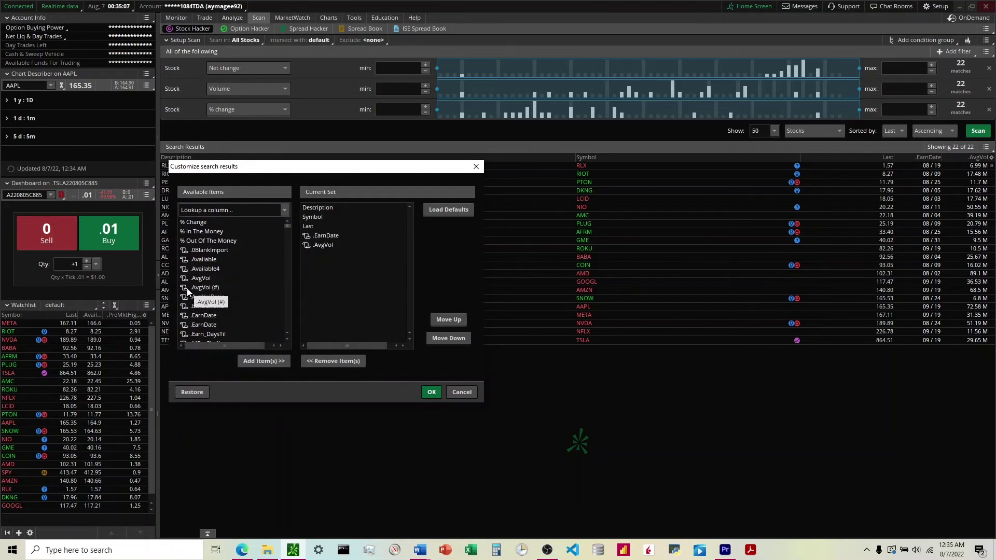
double_click(309, 243)
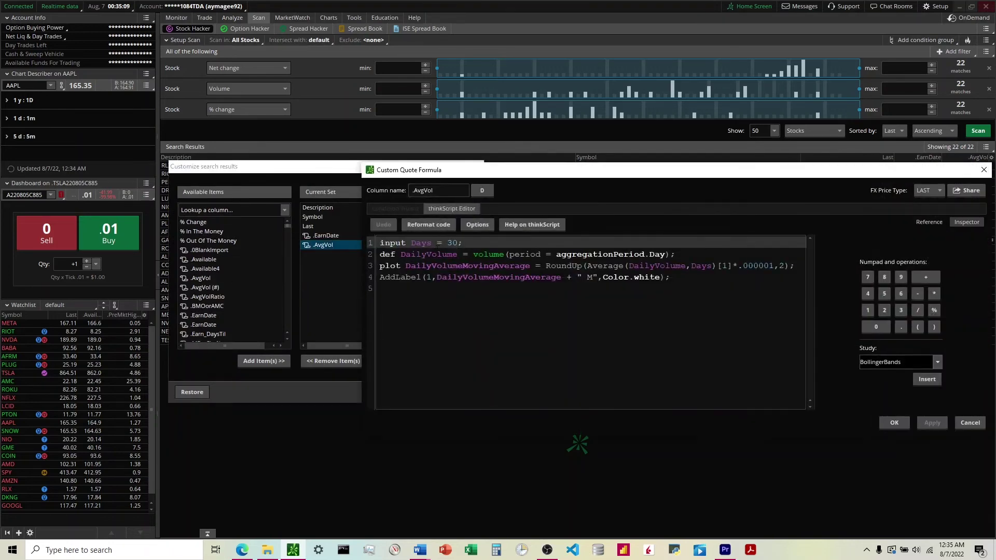
Step: Review the AddLabel line, the RoundUp scaling factor and the ' M' suffix, then close the editor
click(390, 277)
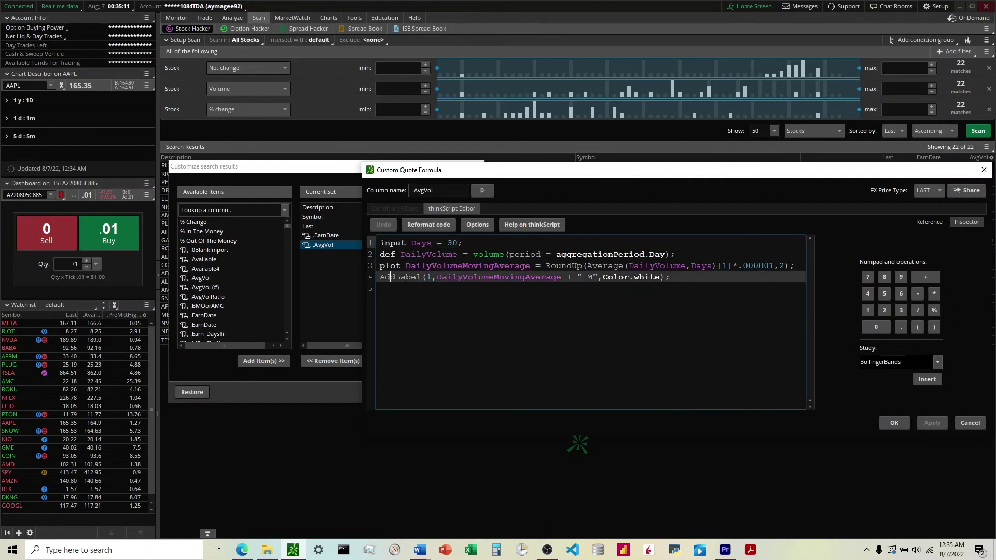
drag(390, 277, 770, 265)
click(789, 266)
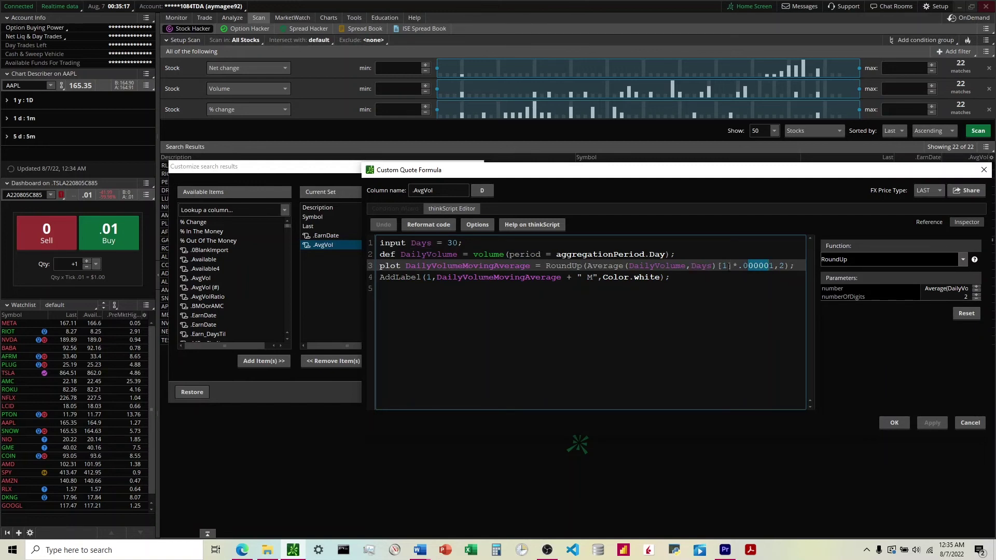
drag(393, 277, 642, 277)
click(578, 277)
drag(578, 277, 599, 278)
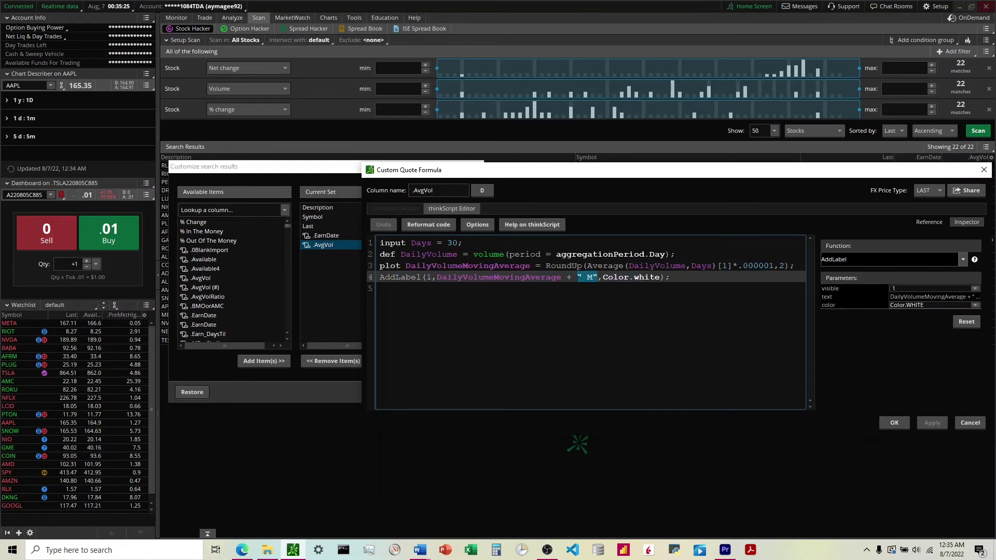
click(984, 170)
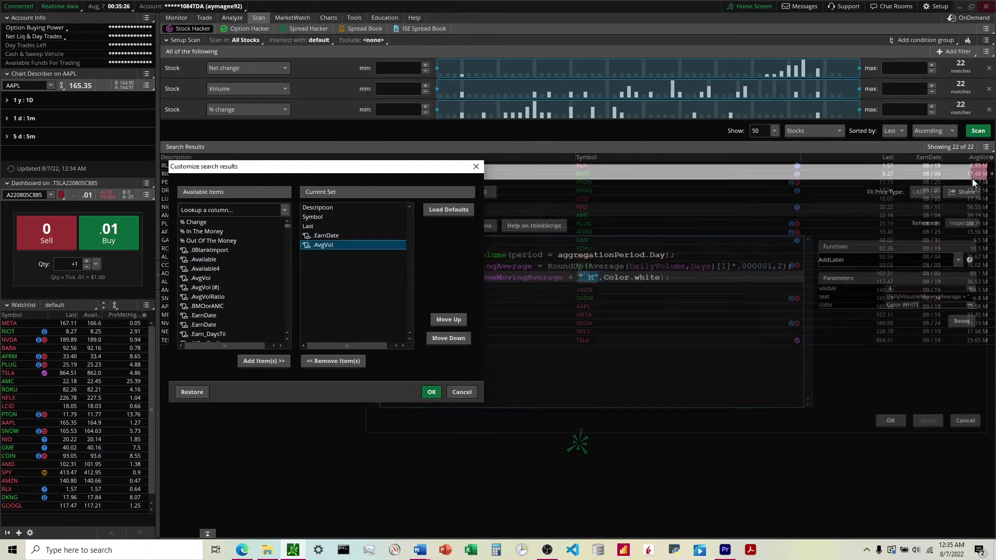
click(184, 293)
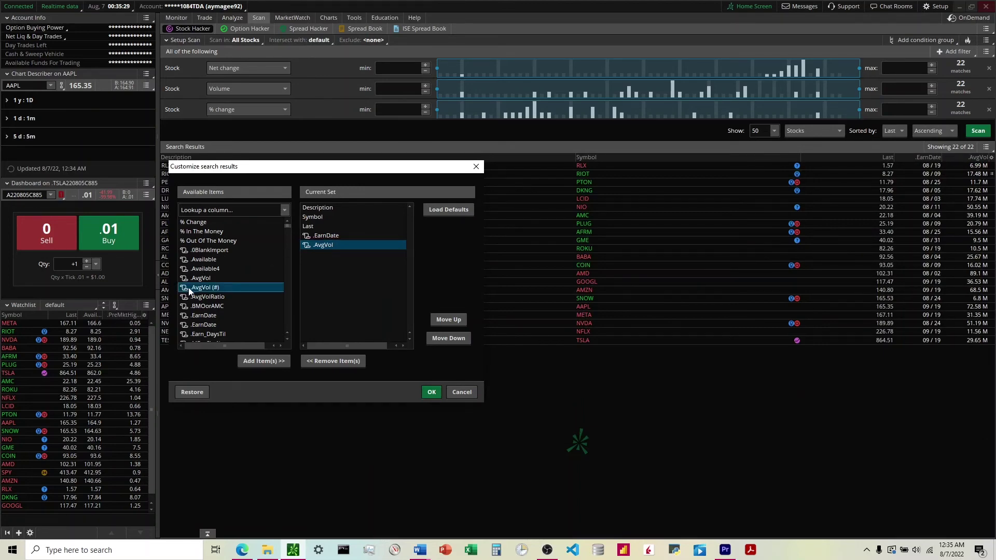
double_click(186, 289)
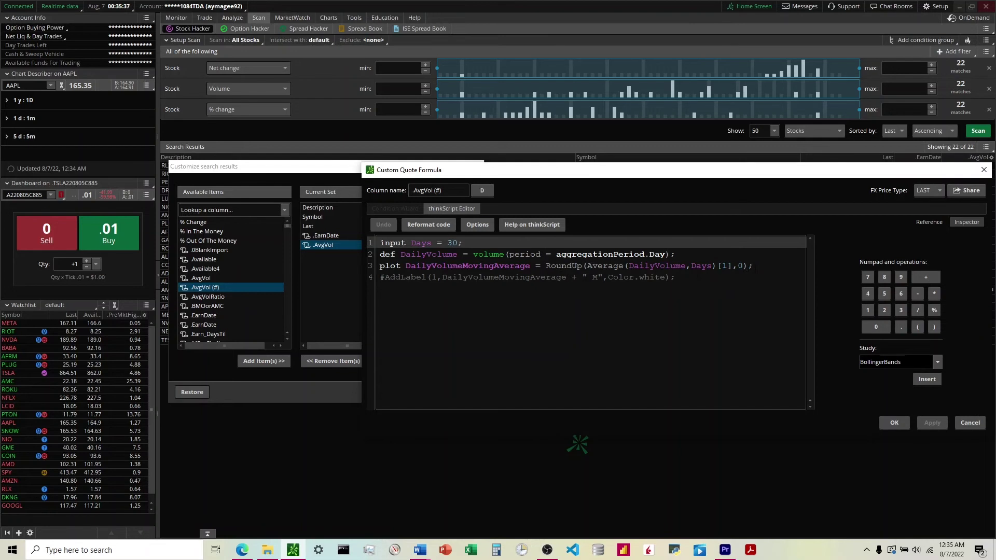
click(984, 170)
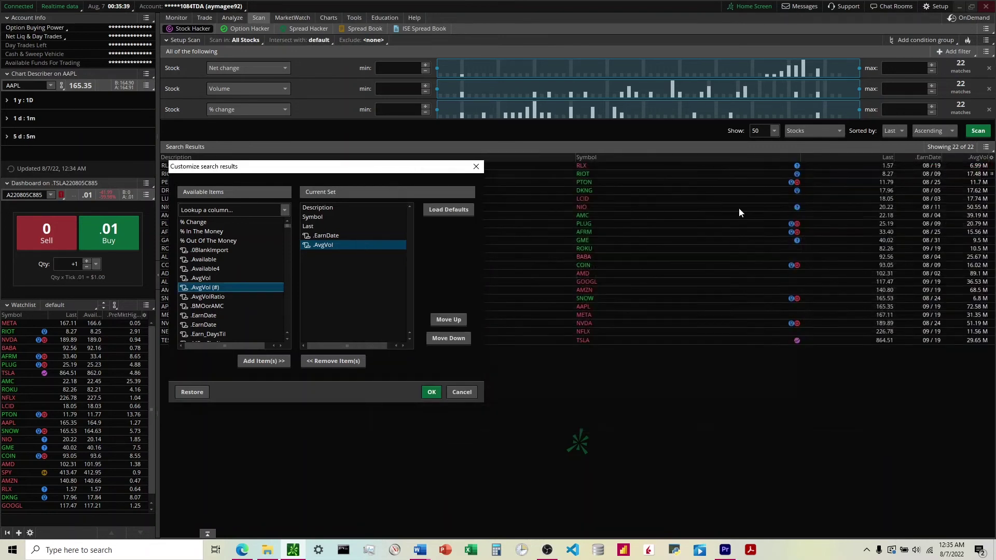
Step: Sort by Custom Quotes > .AvgVol (#), rerun the scan, then sort by EarnDate ascending
click(475, 167)
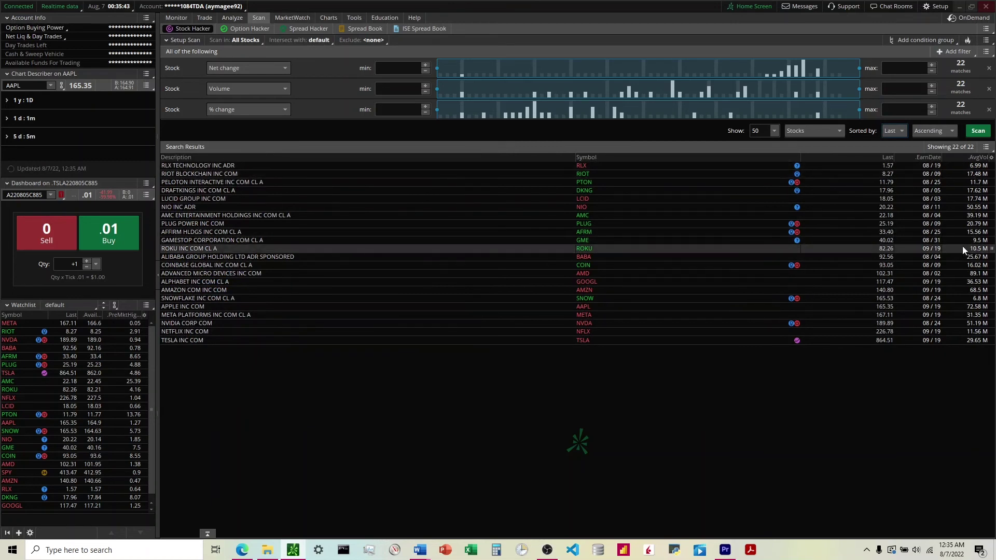
click(895, 130)
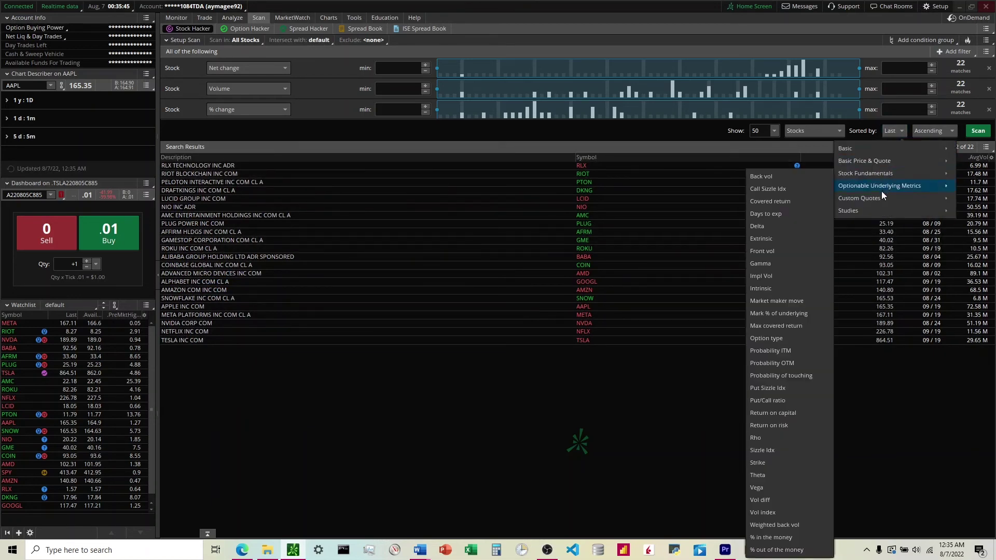
click(771, 163)
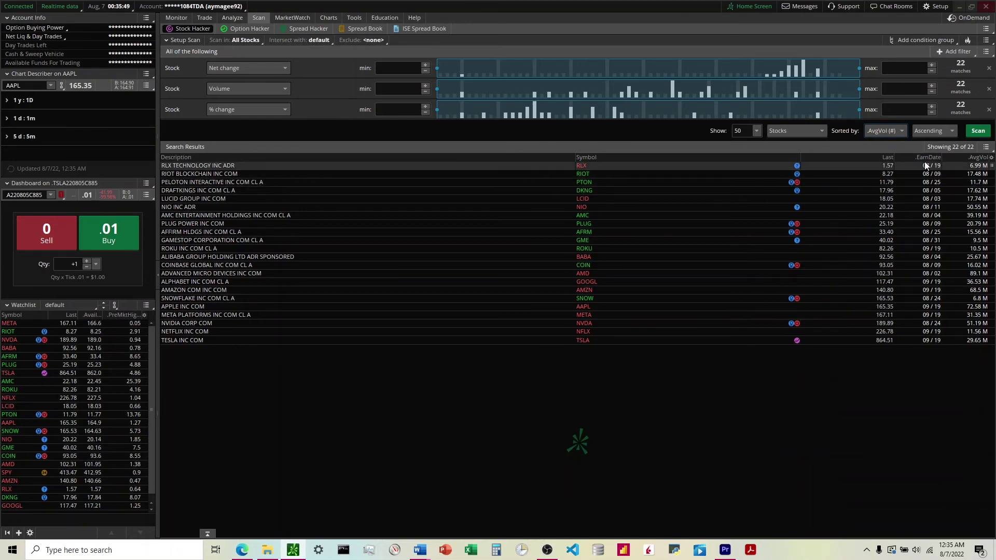
click(967, 134)
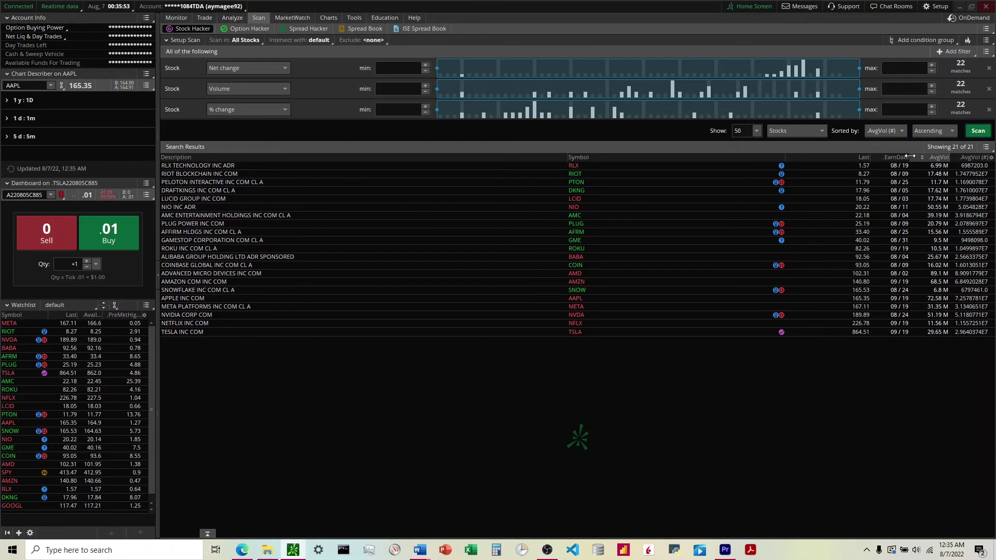
click(879, 157)
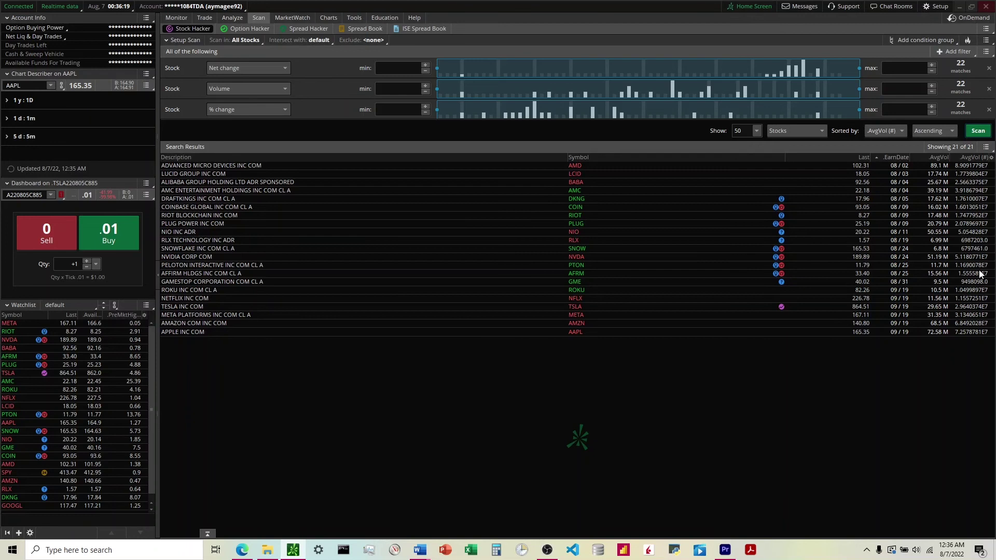
click(991, 158)
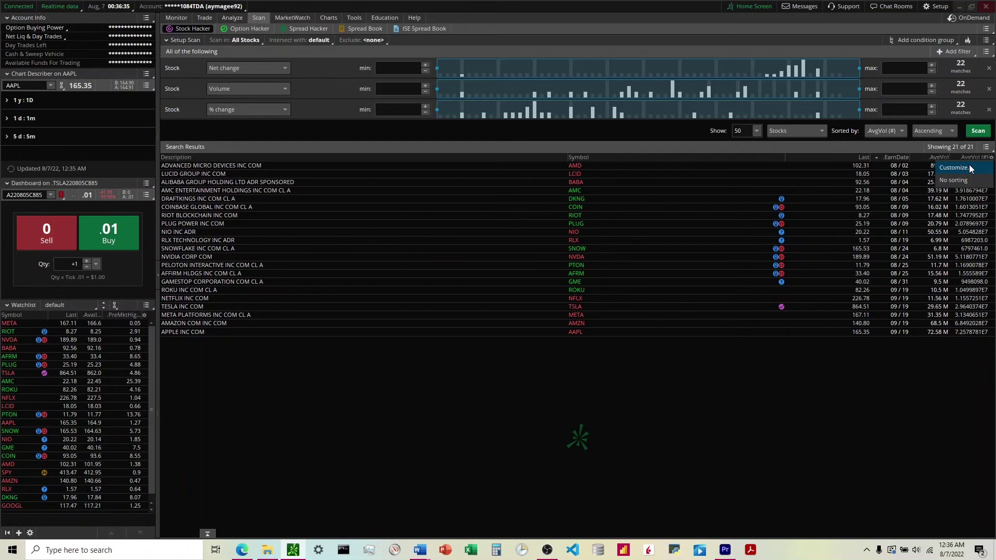
Step: Remove the .AvgVol (#) column from the current column set and apply the change
click(955, 167)
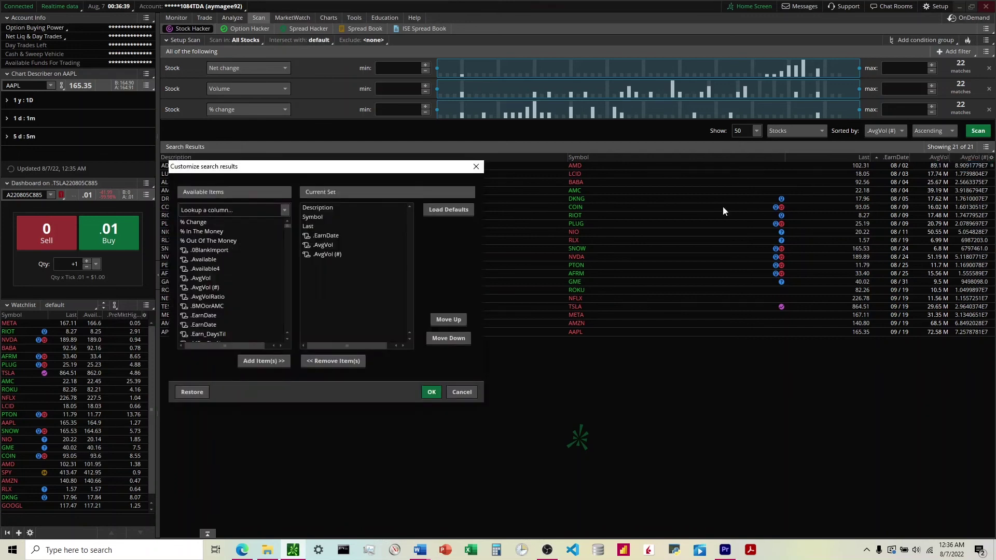
double_click(328, 254)
click(430, 393)
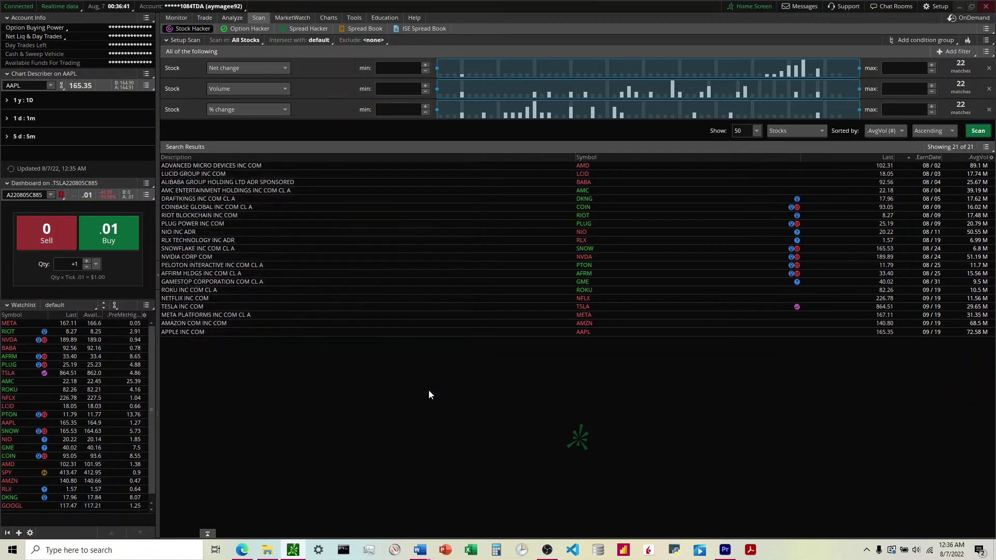